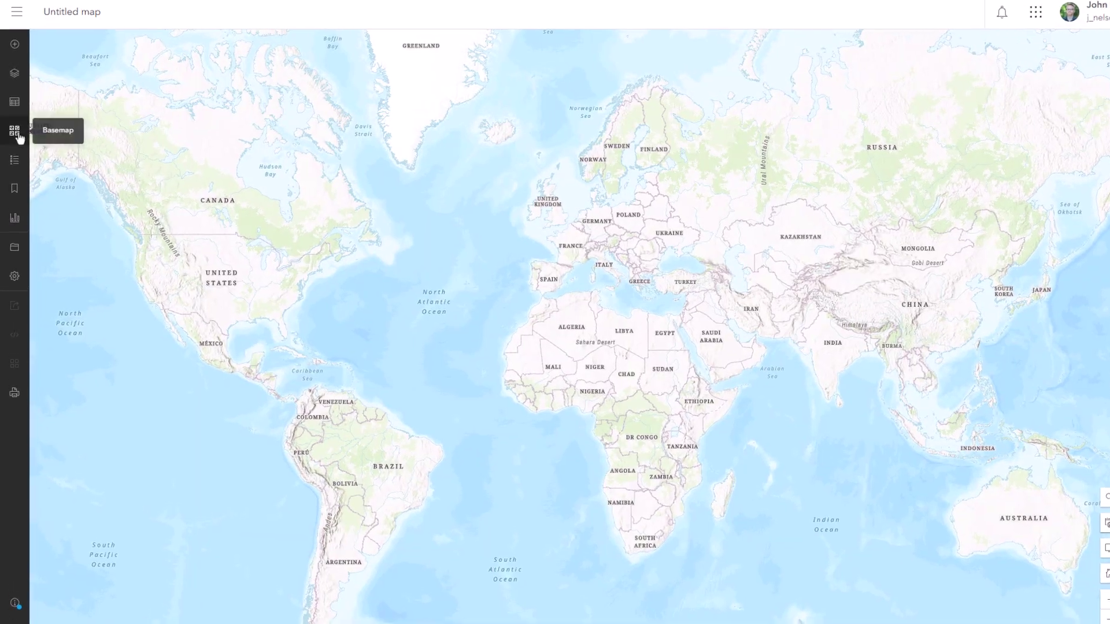
Check the Topographic basemap's layers, then remove World Topographic Map from it.
click(18, 134)
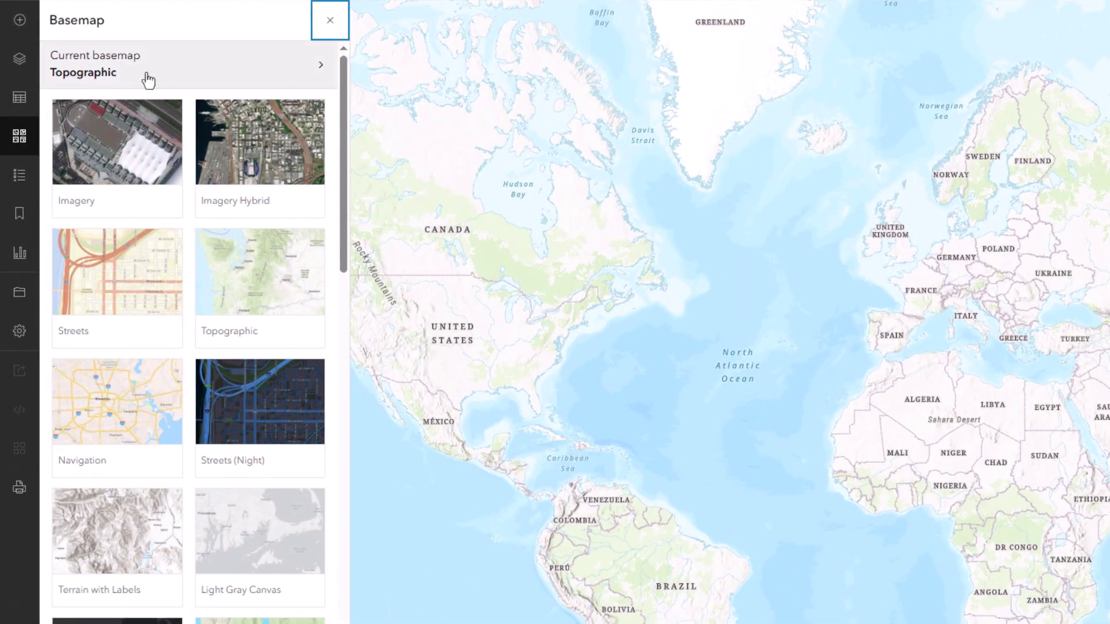
click(148, 81)
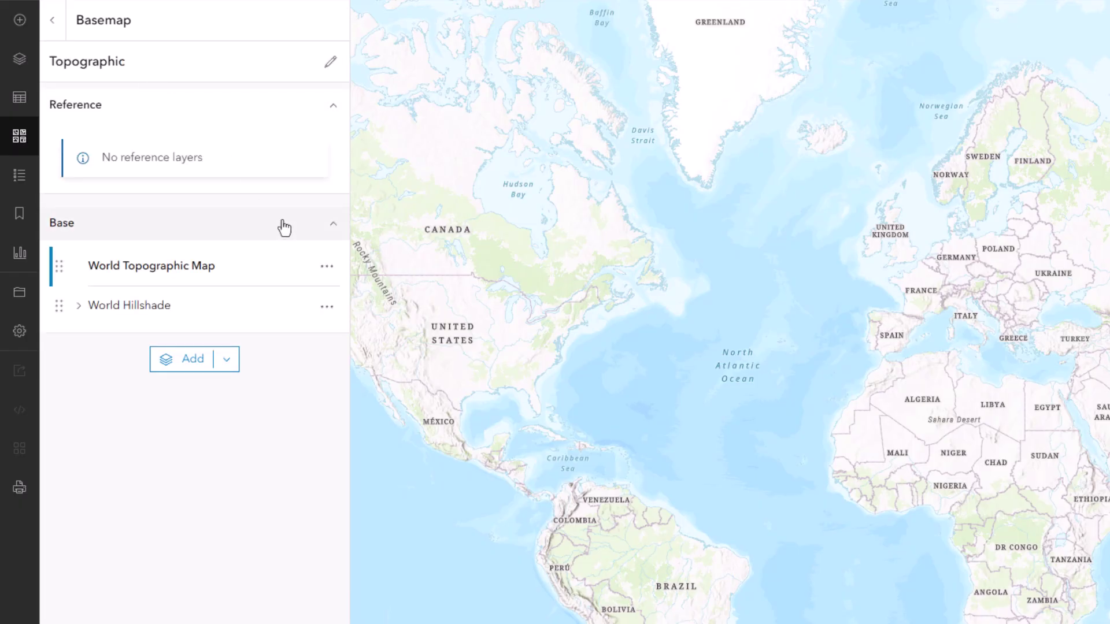
click(301, 268)
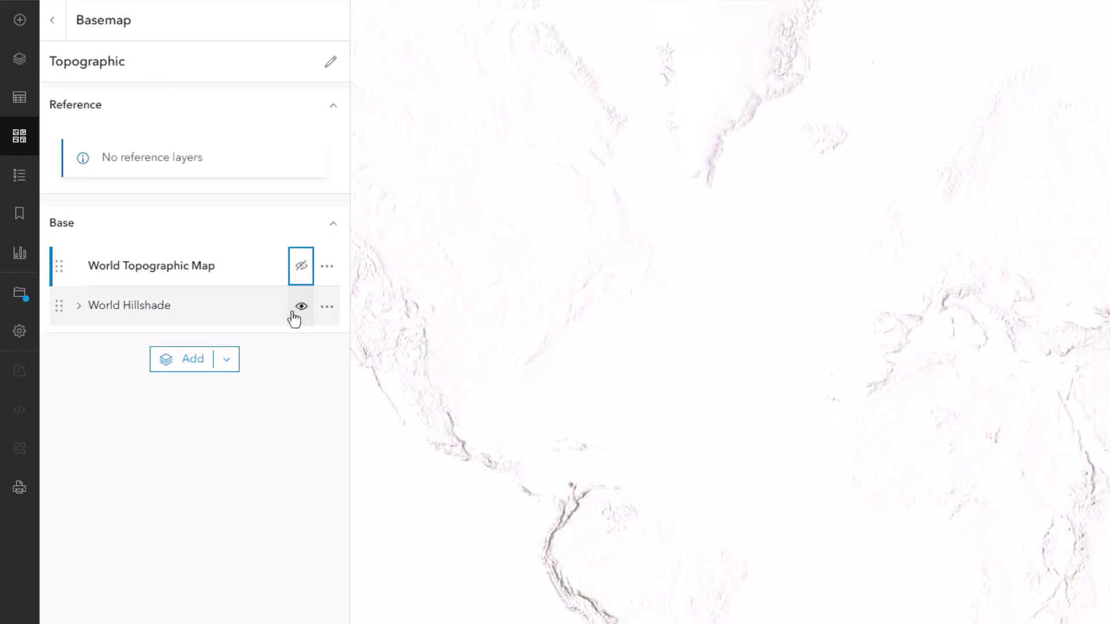
click(294, 315)
click(294, 315)
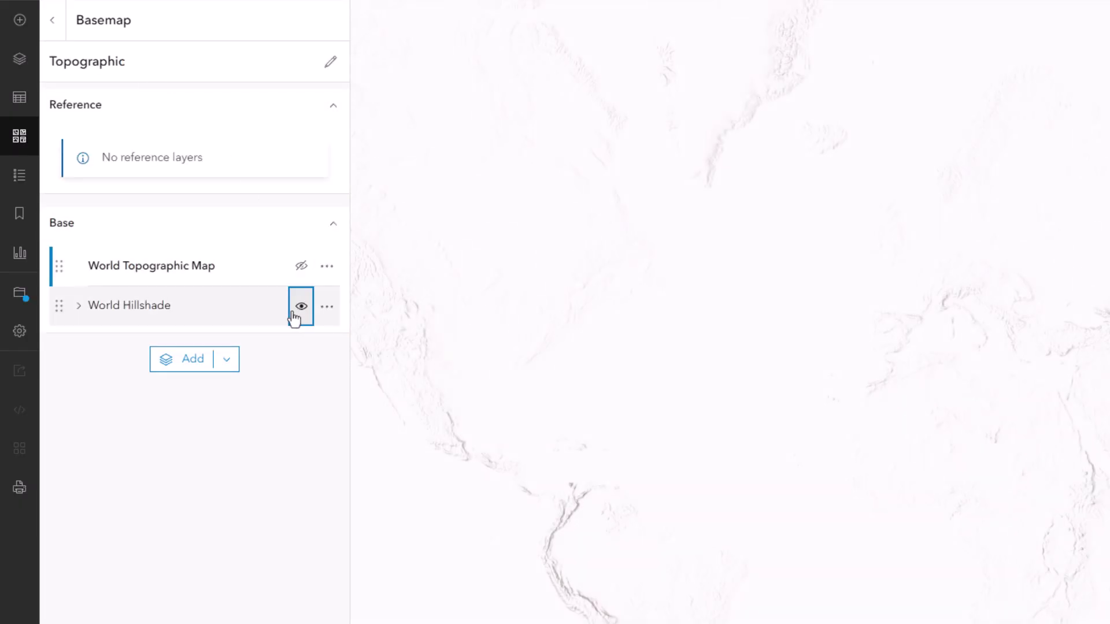
click(300, 270)
click(327, 270)
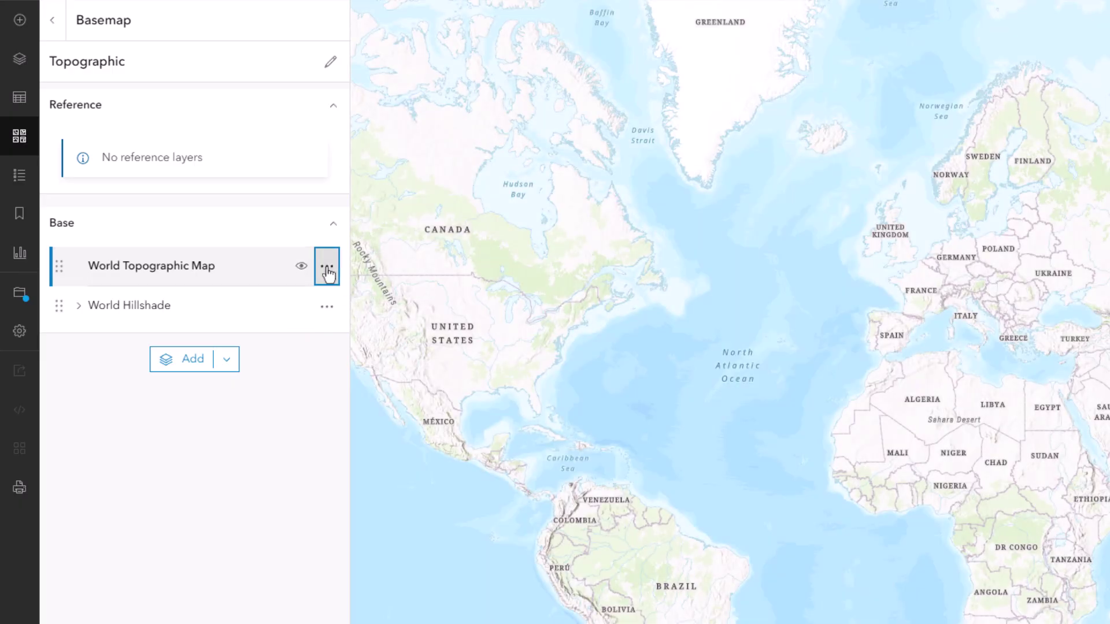
click(259, 378)
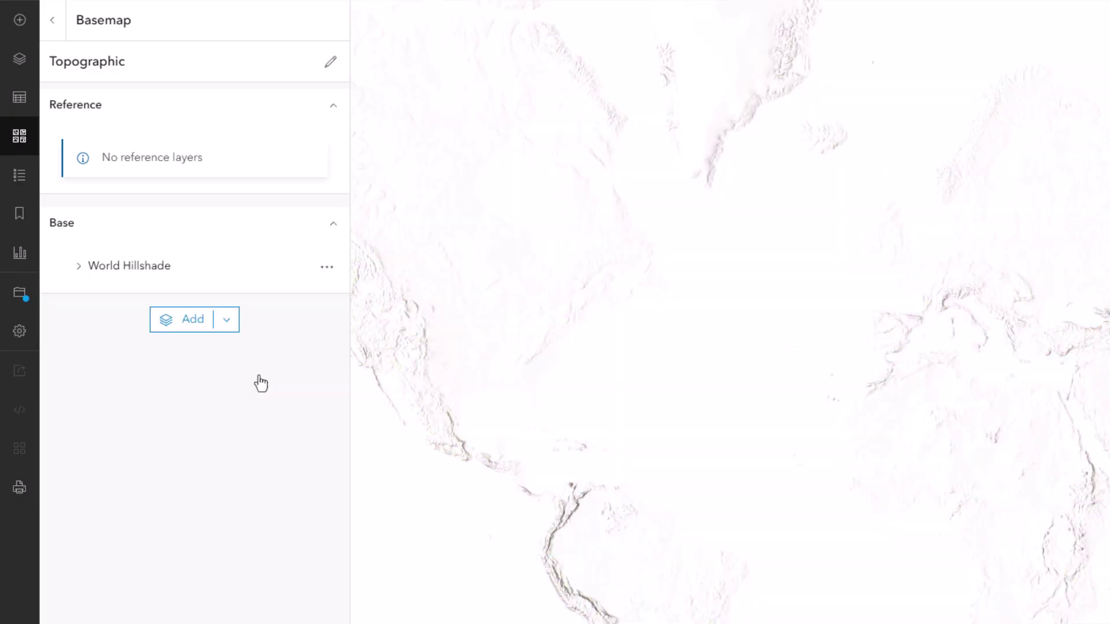
Add the Generalized Terrain & Bathymetry Hillshade from Living Atlas to the basemap.
click(184, 324)
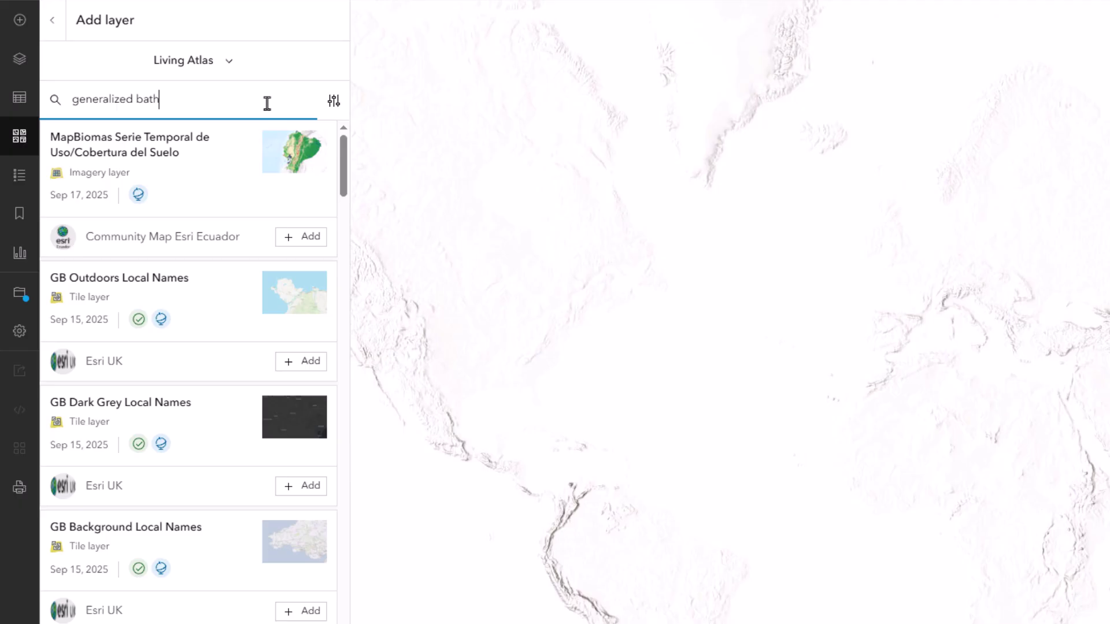
text(generalized bathymetry)
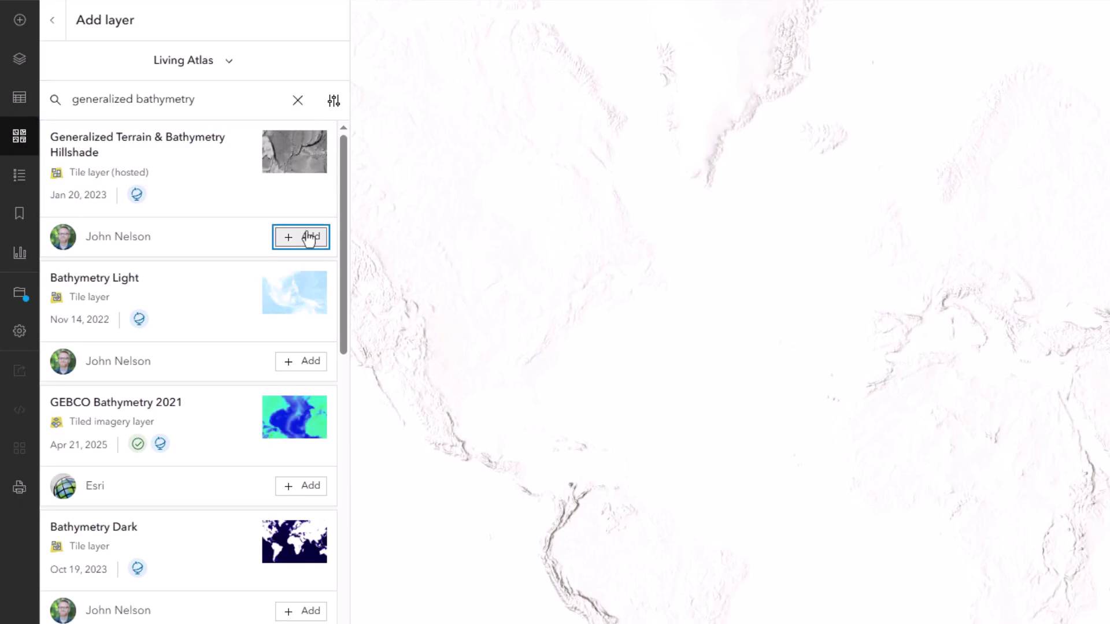
click(309, 238)
click(55, 23)
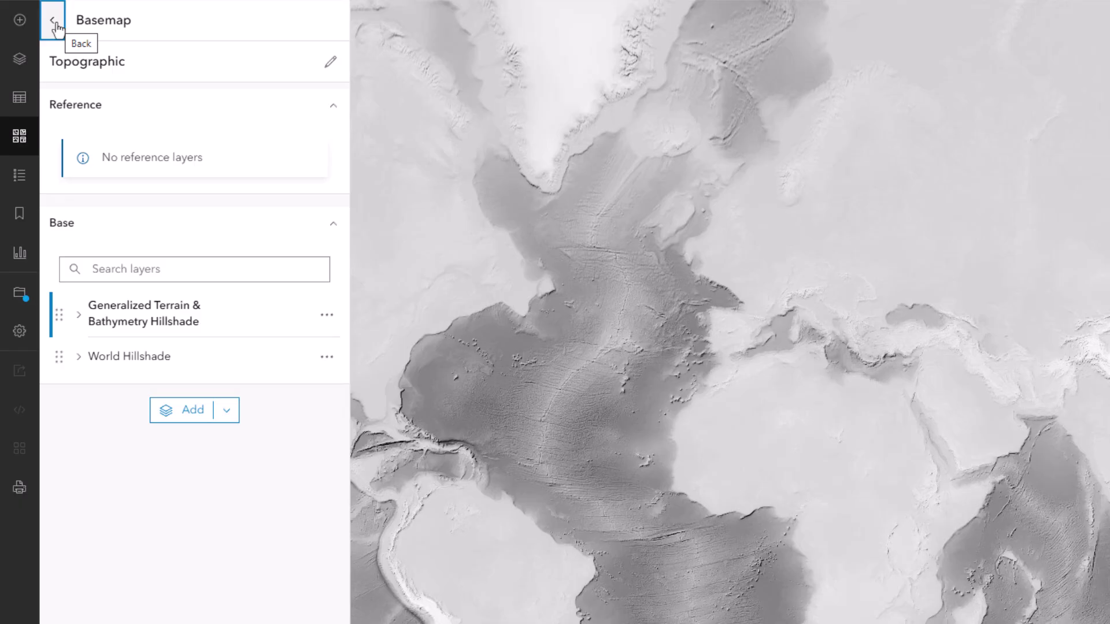
Add the Parchment and Slate textures and blend Slate Texture with Color Burn.
click(186, 411)
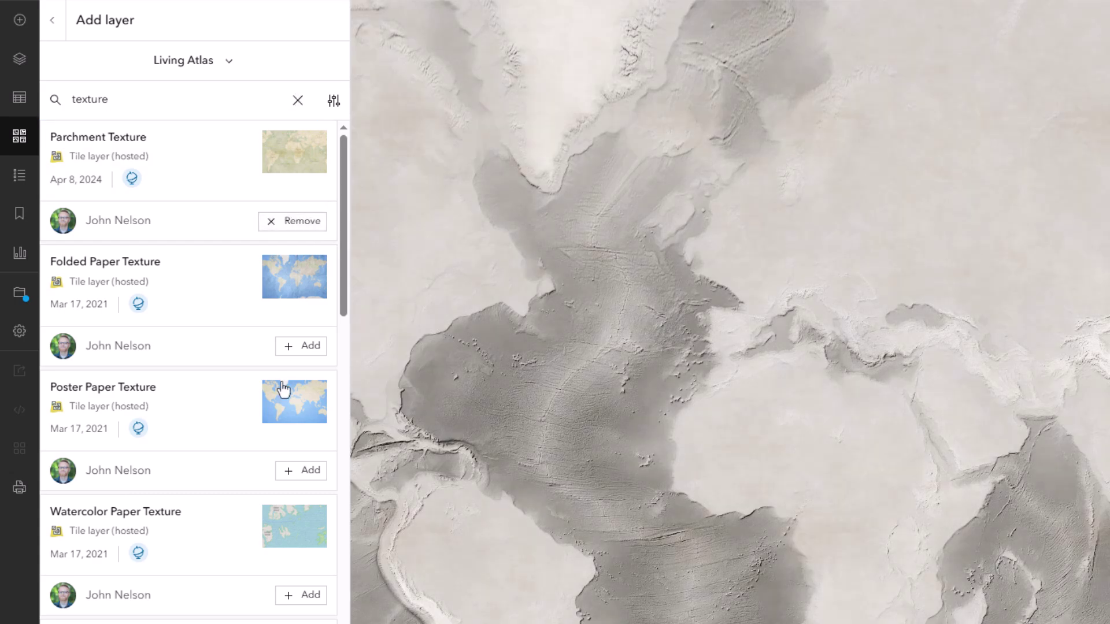
scroll(283, 389, down, 4)
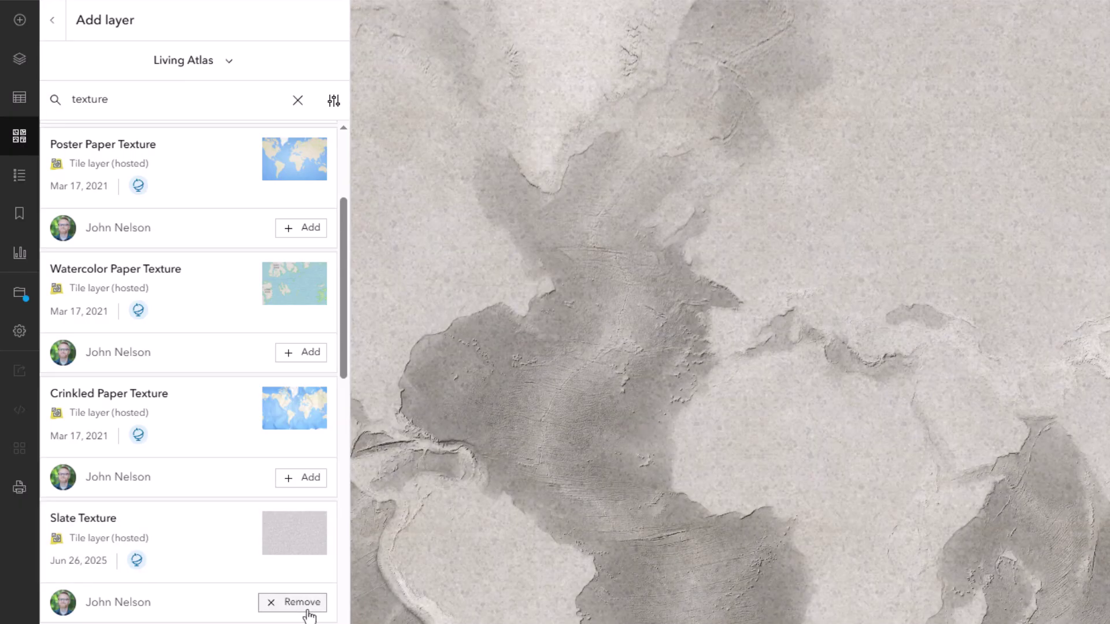
click(57, 23)
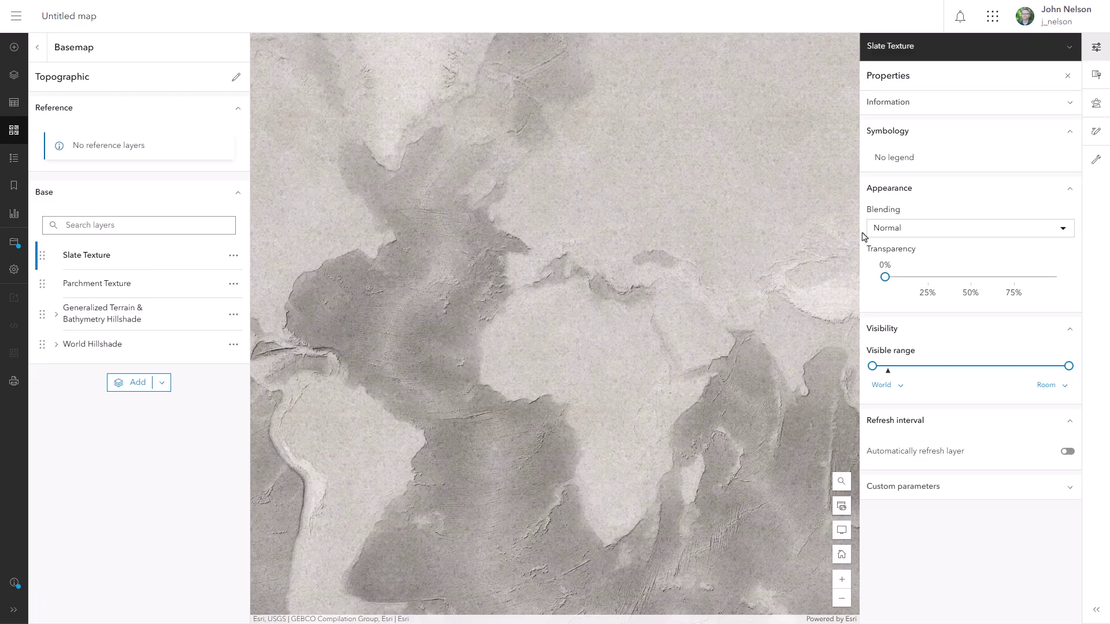
click(923, 232)
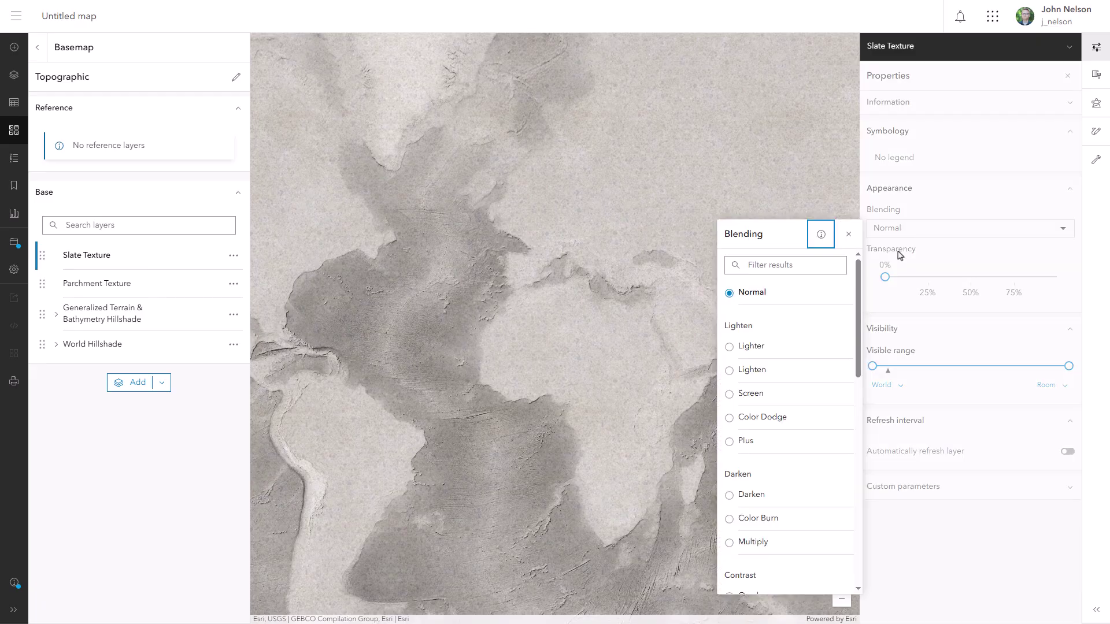
click(757, 518)
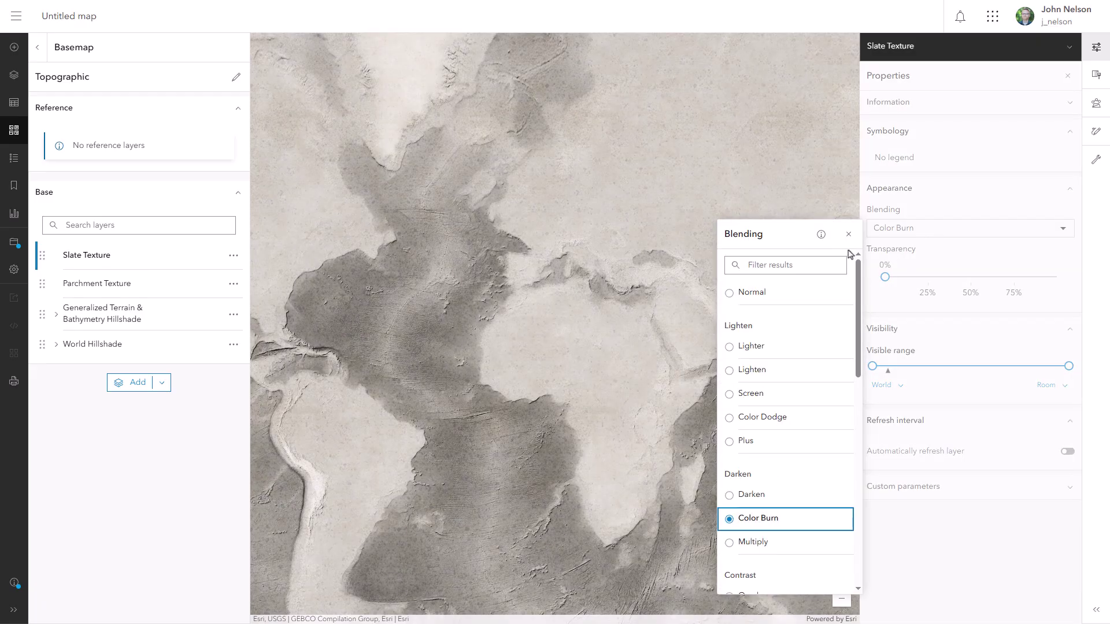
key(Escape)
Give Parchment Texture a Saturate effect at strength 200.
click(193, 285)
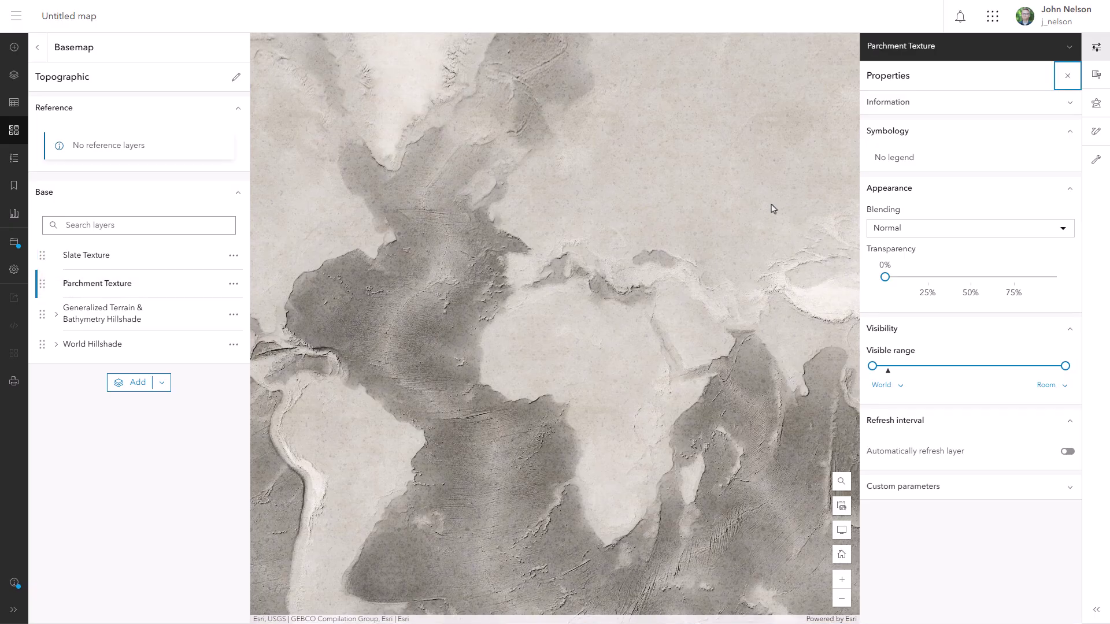
click(1096, 75)
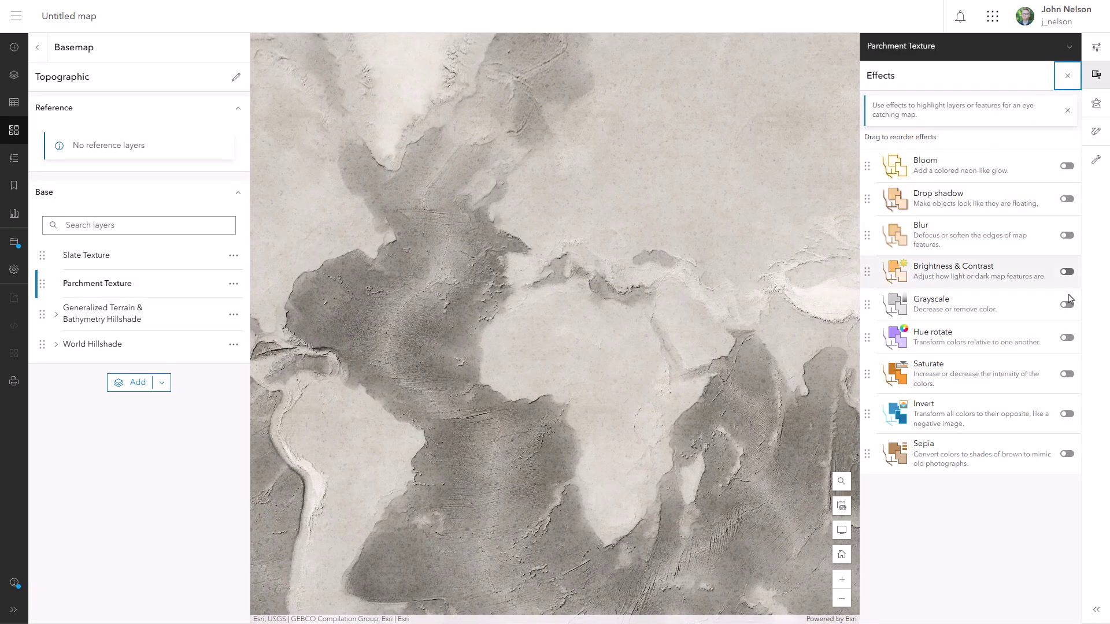
click(1066, 374)
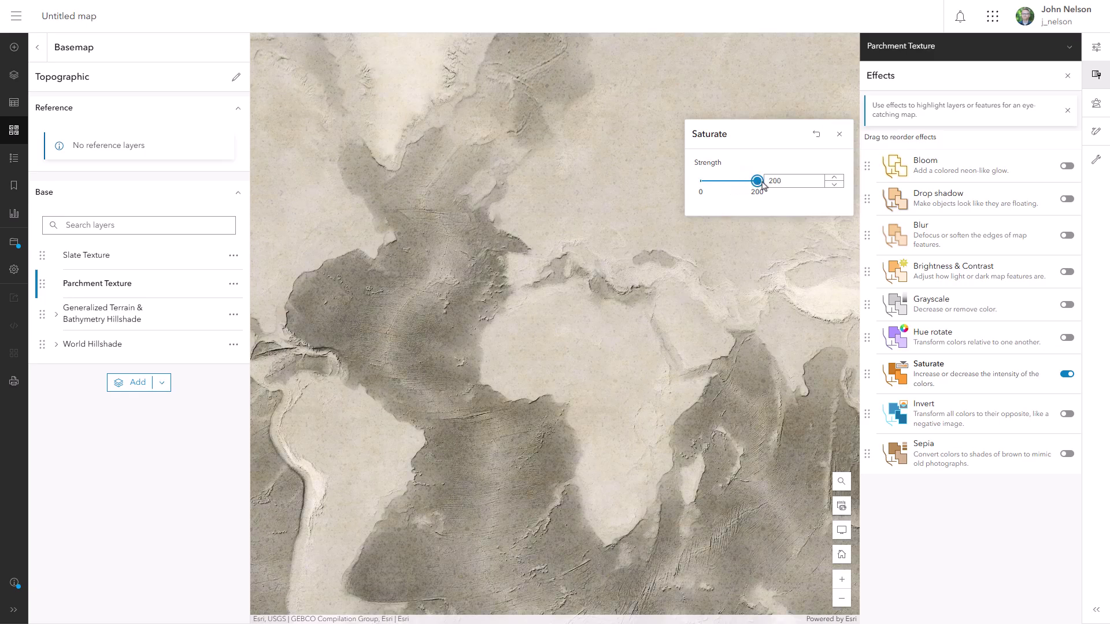
click(834, 140)
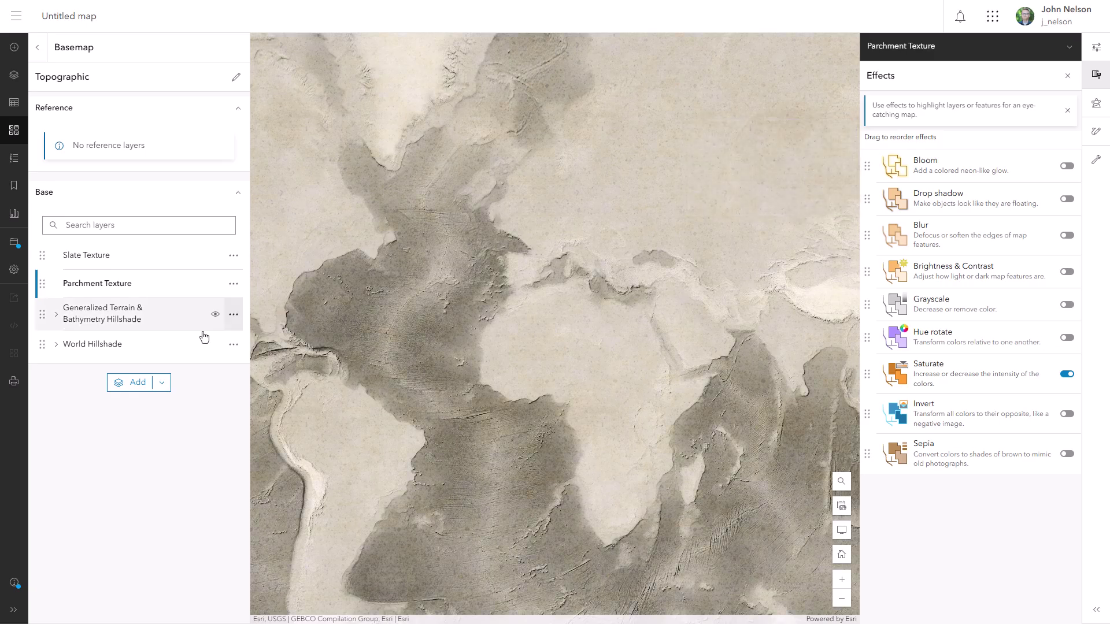
Add 'bathymetry light' from Living Atlas and set its blending to Multiply.
click(130, 382)
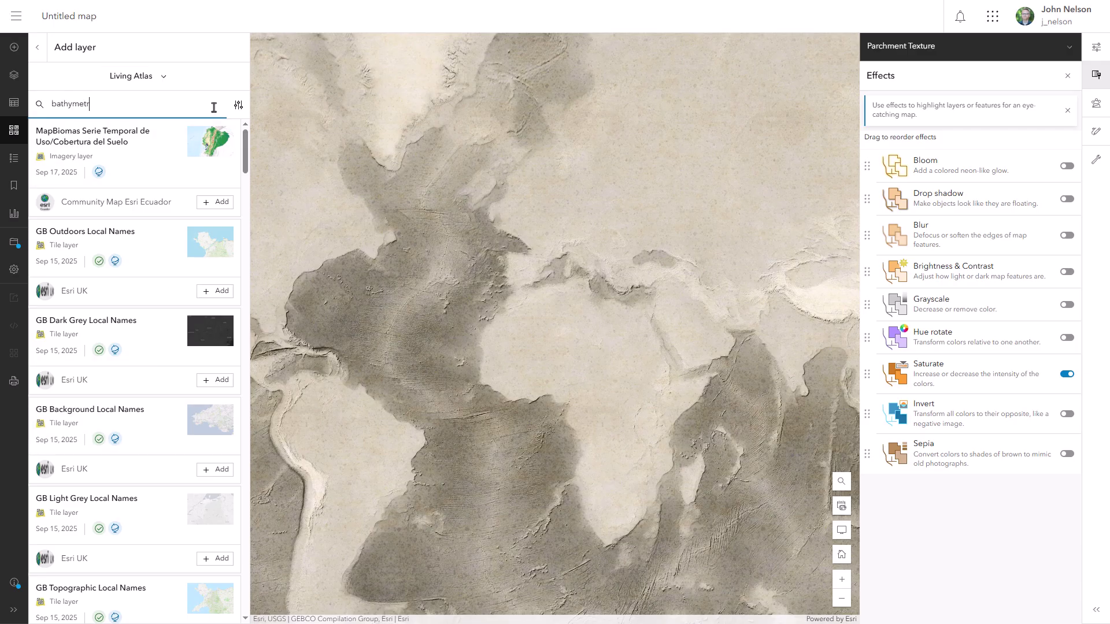
key(Return)
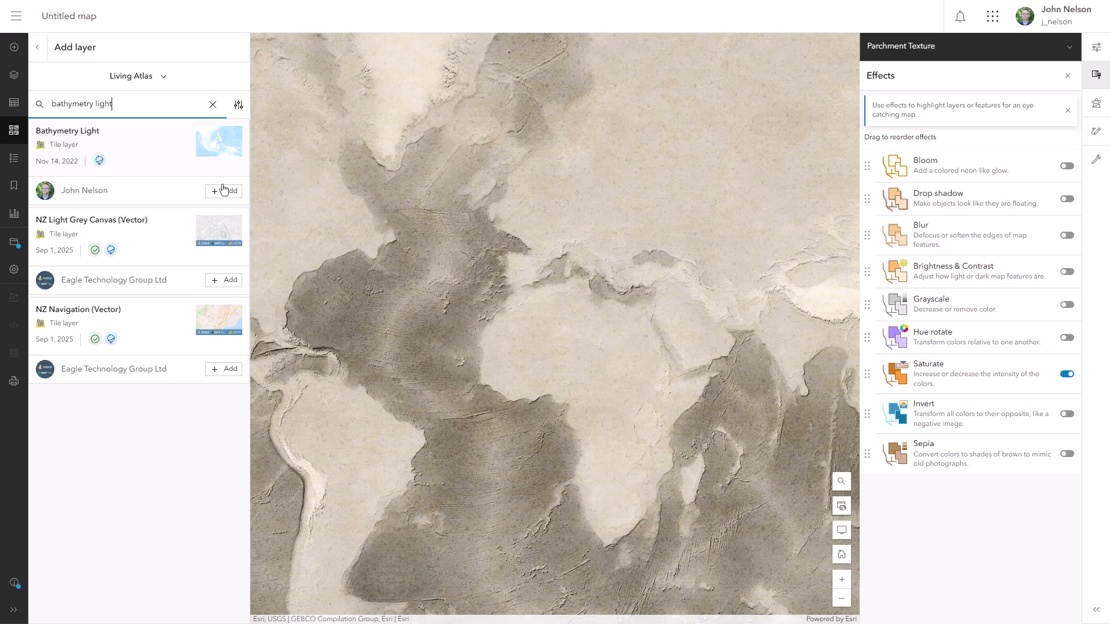
click(225, 193)
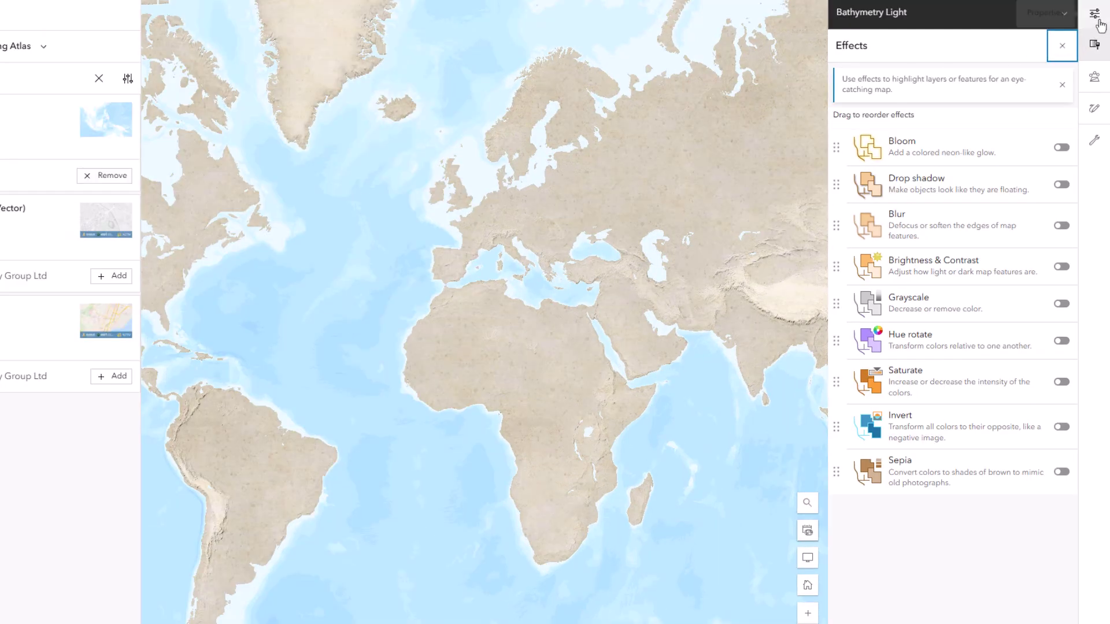
click(1097, 21)
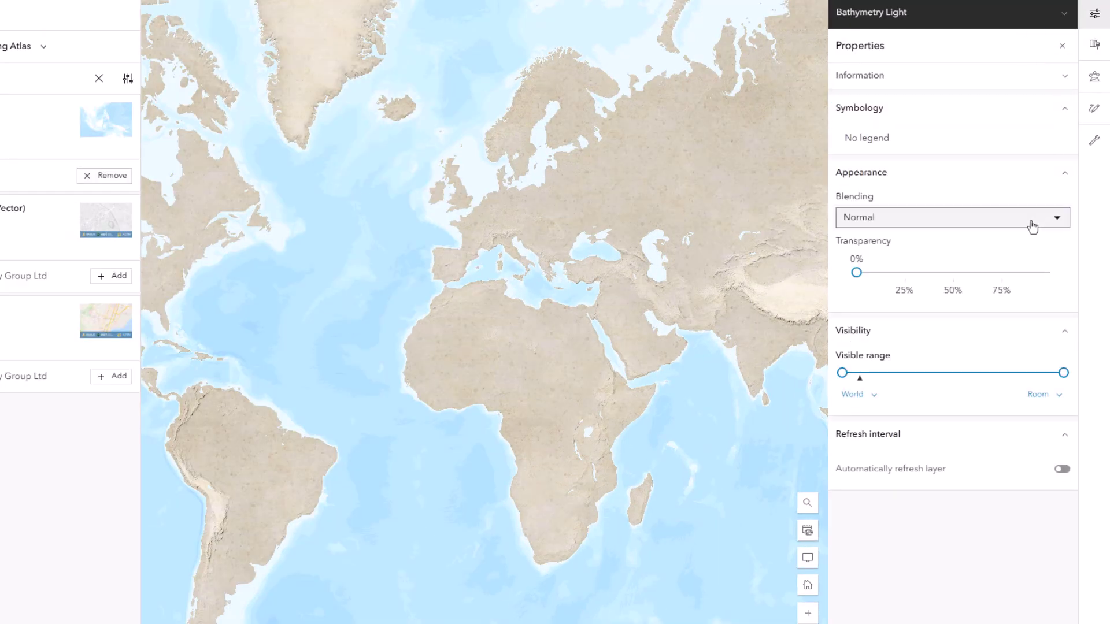
click(1032, 224)
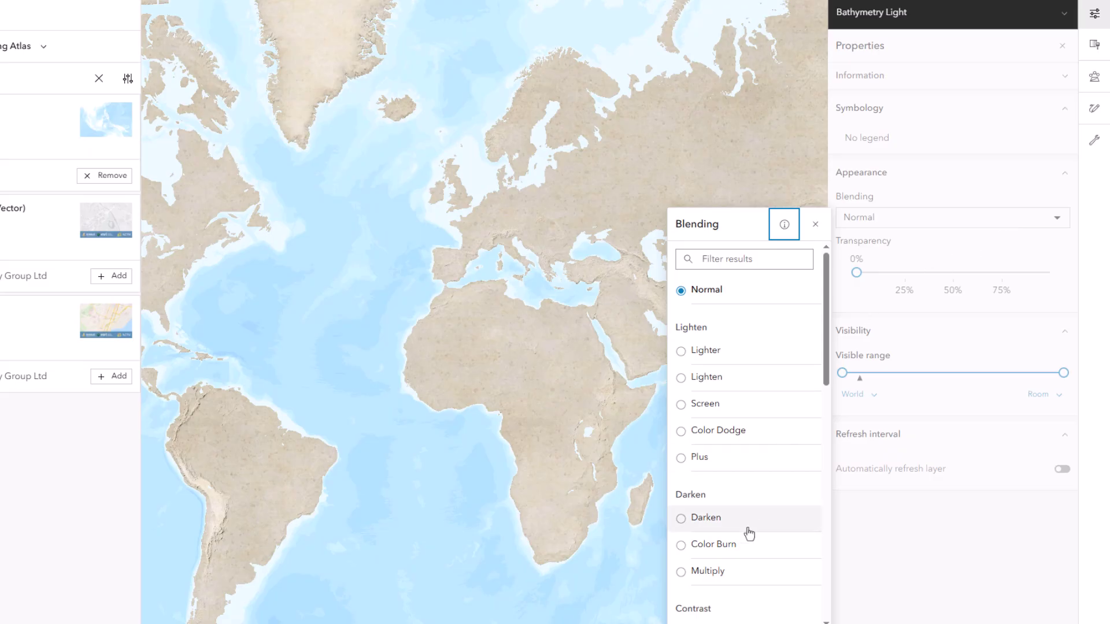
click(735, 572)
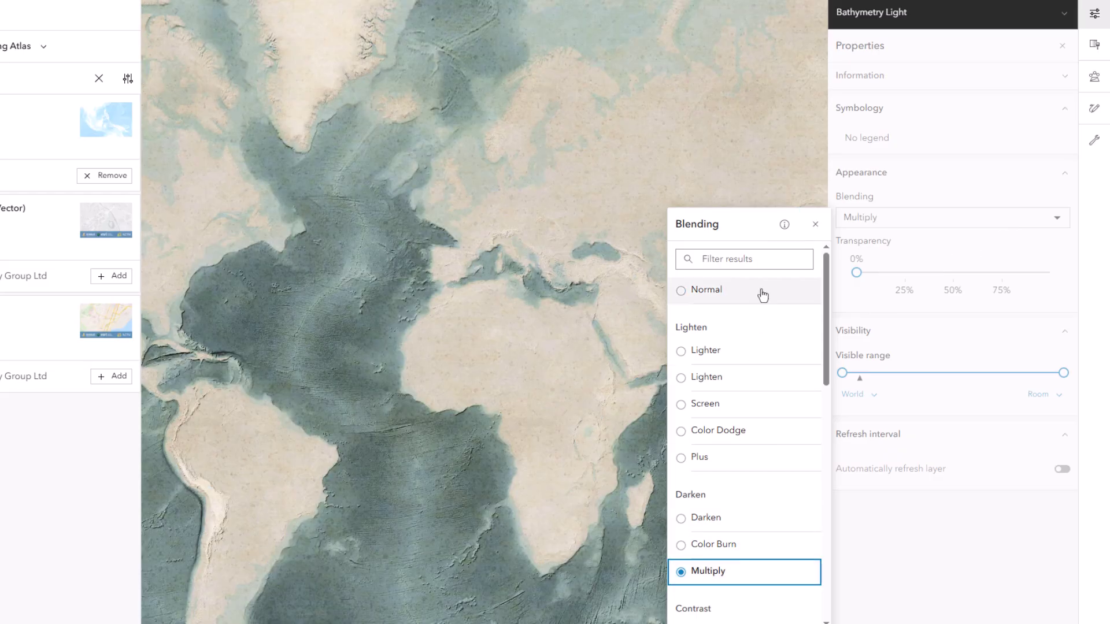
click(815, 225)
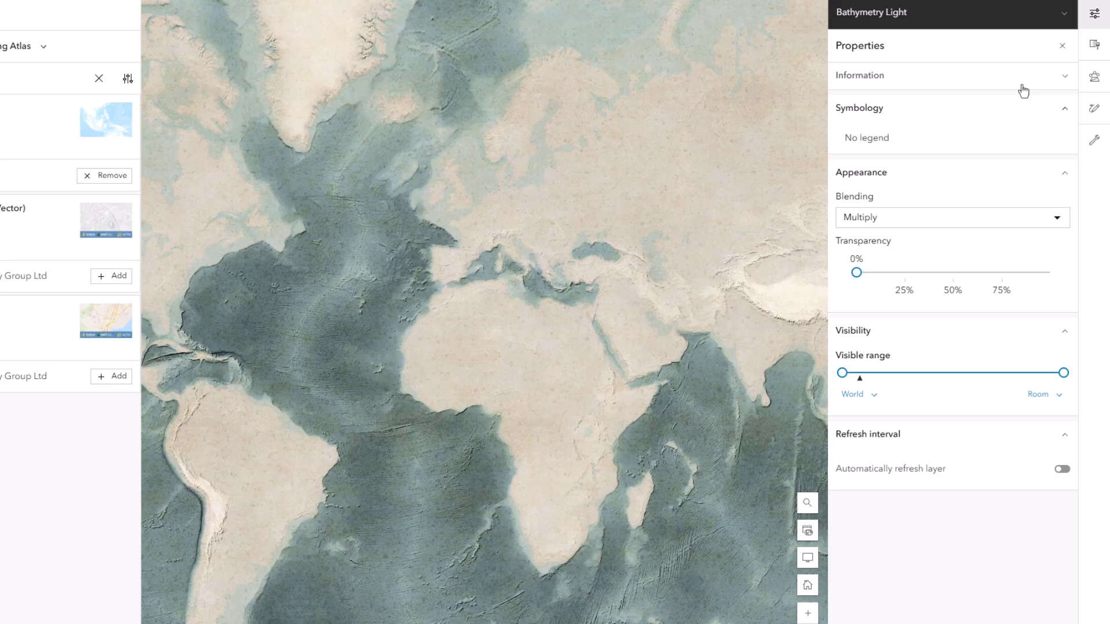
Give Bathymetry Light a d9aa25 drop shadow, width 6, zero offsets, no scale auto-adjust.
click(1094, 53)
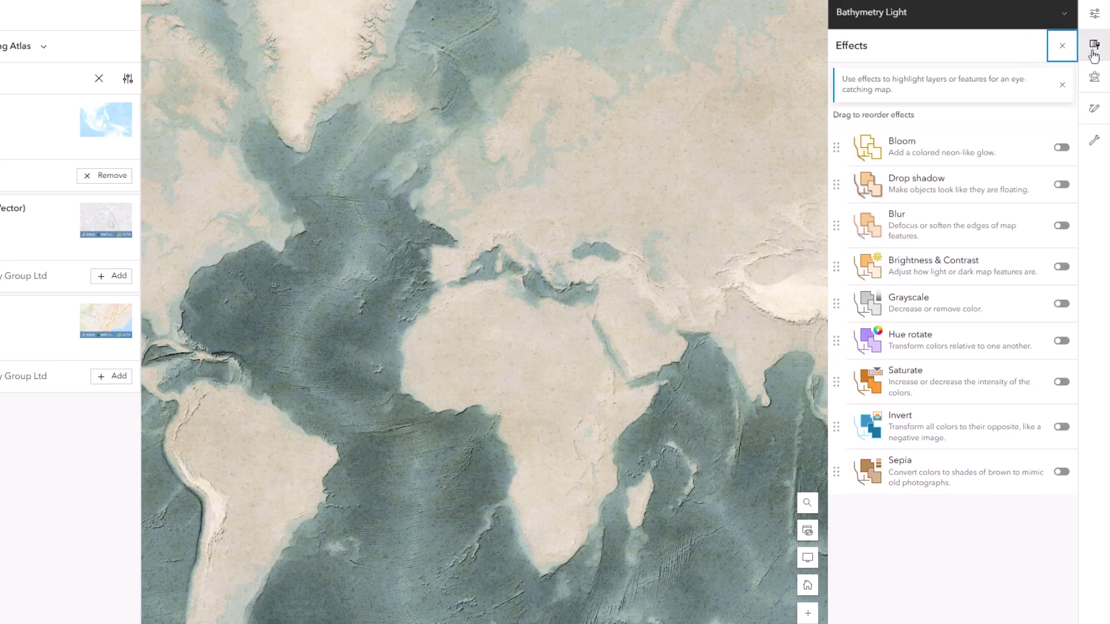
click(1061, 184)
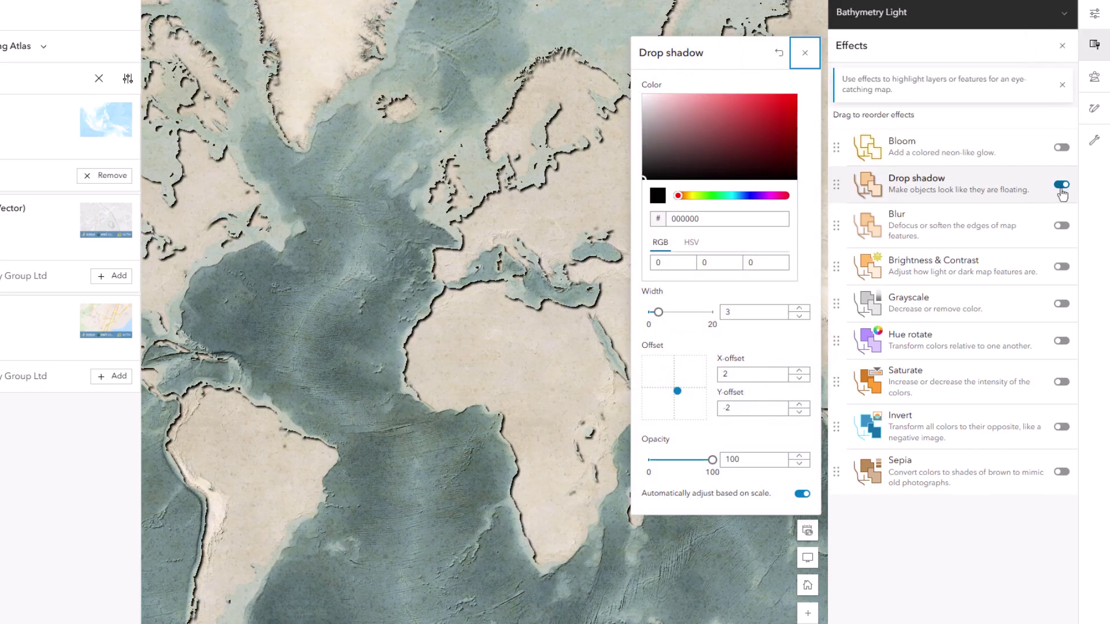
click(802, 494)
click(799, 404)
click(799, 404)
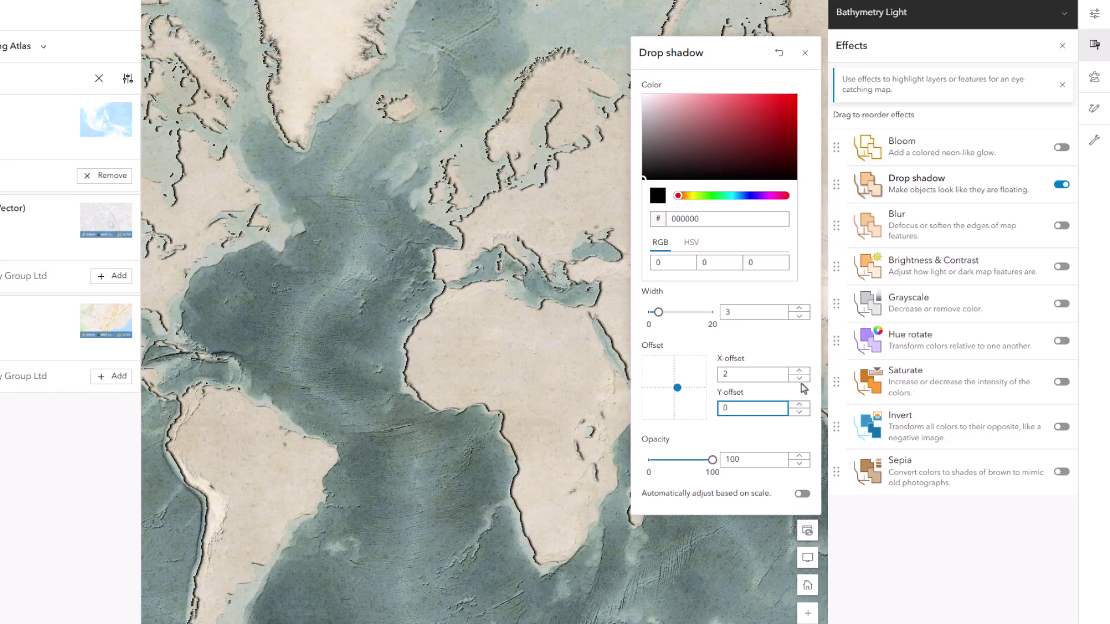
click(799, 378)
click(799, 378)
click(799, 310)
click(799, 310)
click(799, 310)
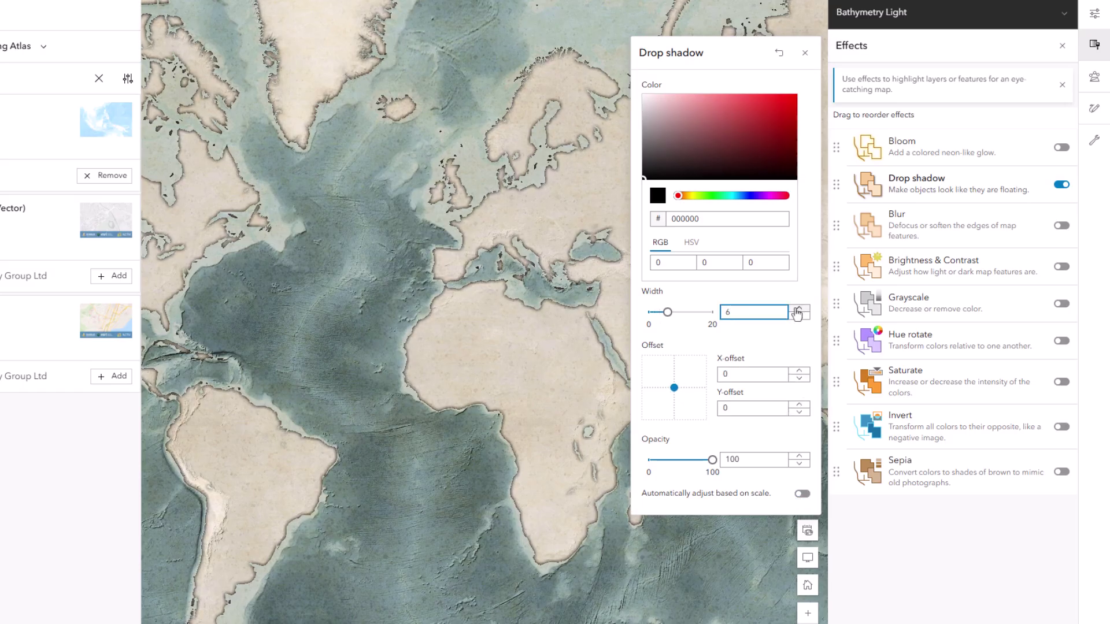
click(688, 196)
click(770, 108)
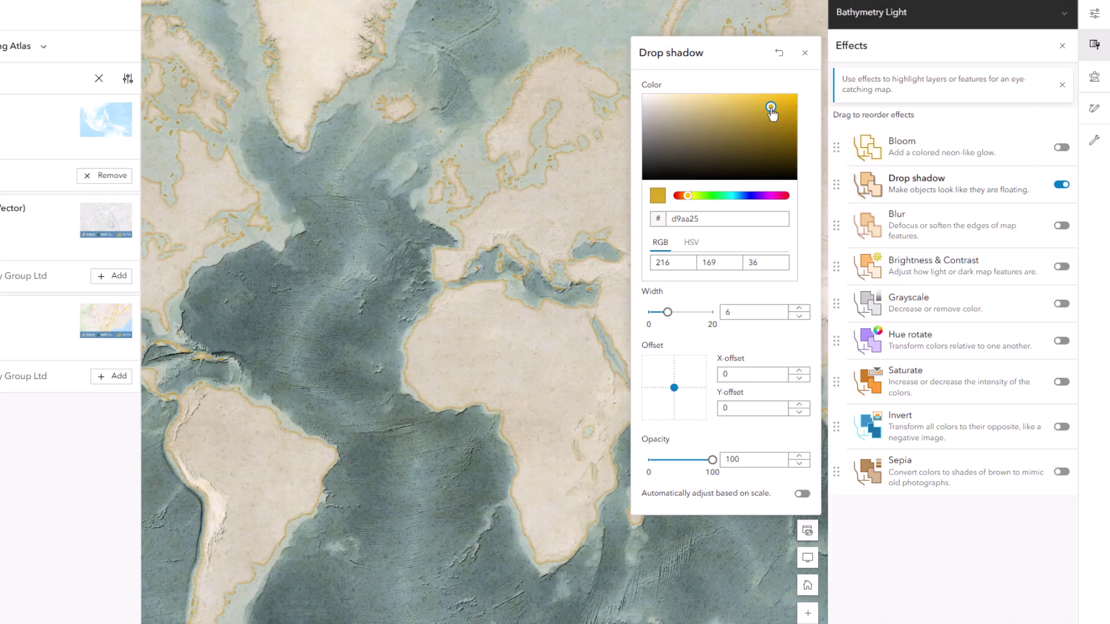
click(805, 53)
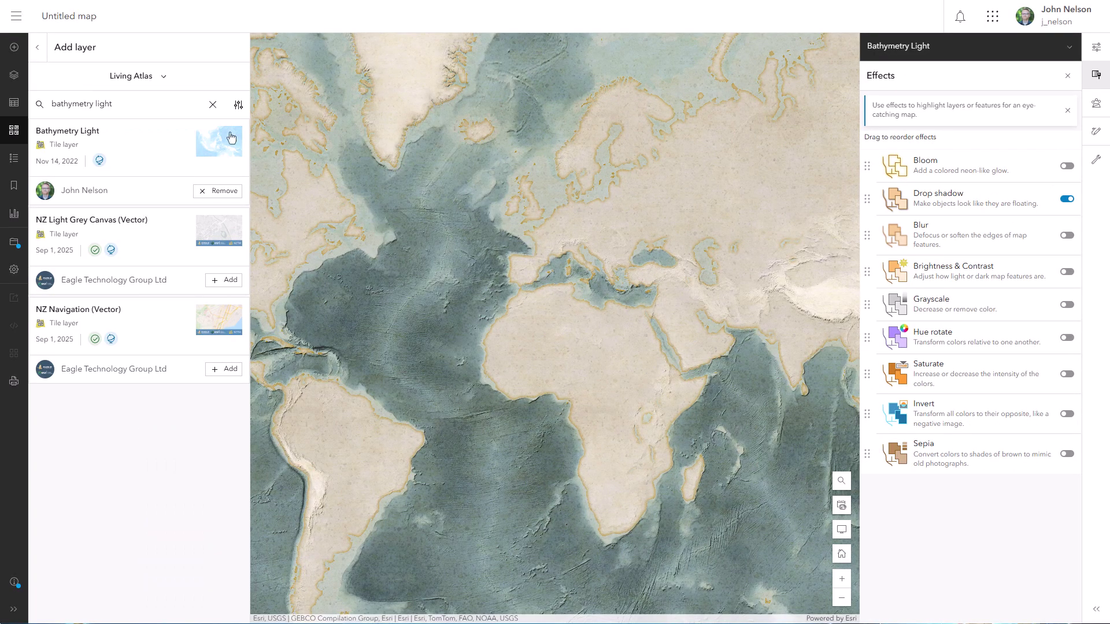
Add the 'water texture' layer, blend it with Hard Light, and view the map full screen.
click(213, 109)
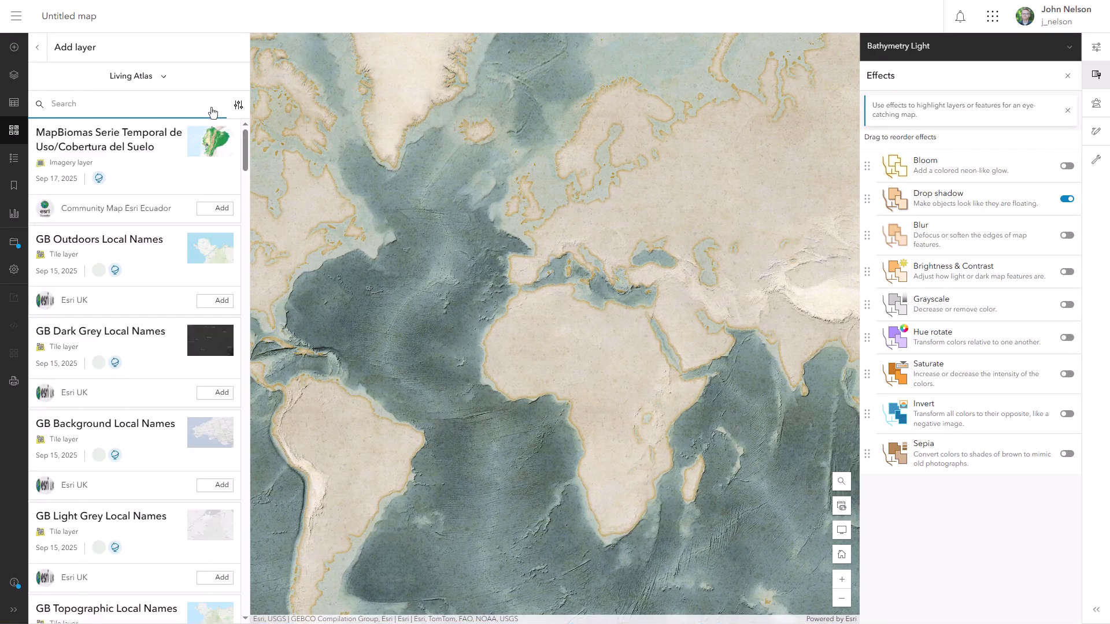
text(water texture)
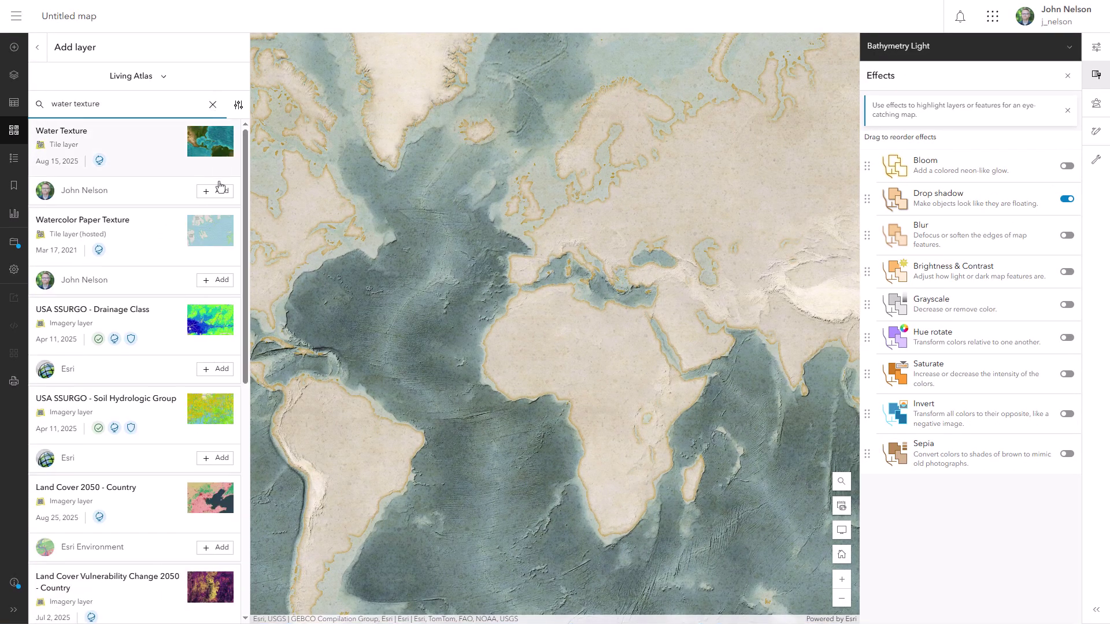
click(219, 190)
click(1095, 47)
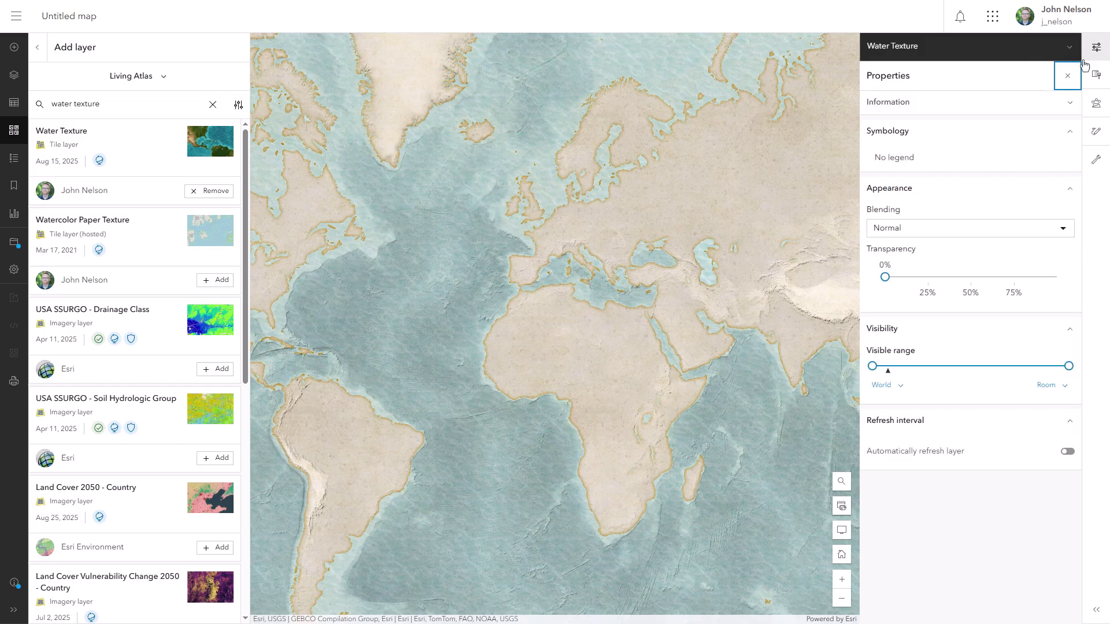
click(983, 228)
scroll(853, 372, down, 3)
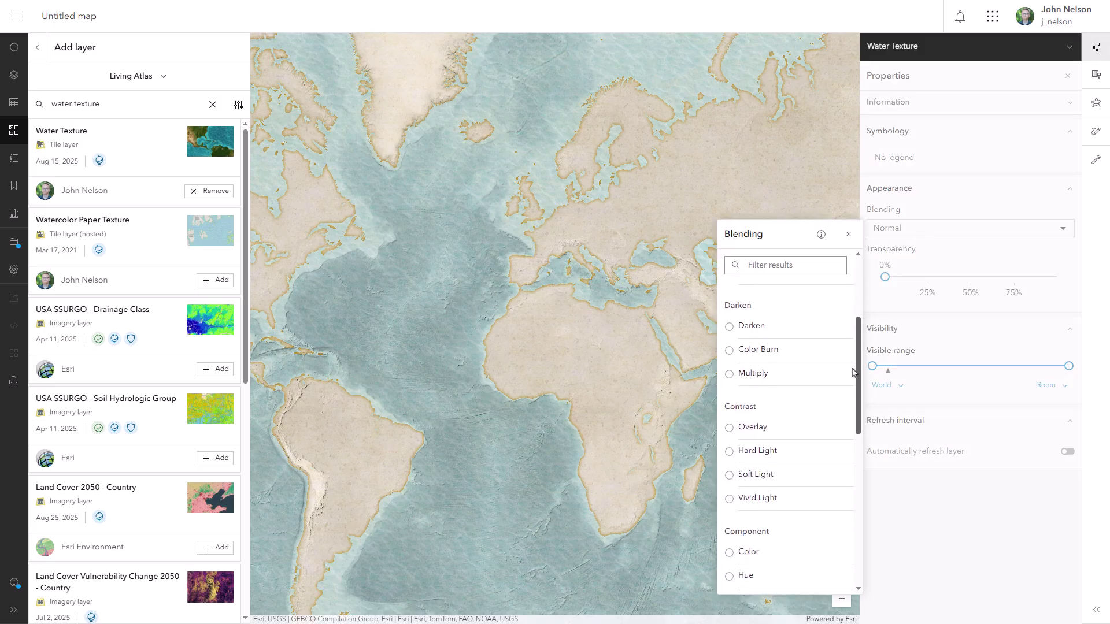
click(797, 412)
click(832, 274)
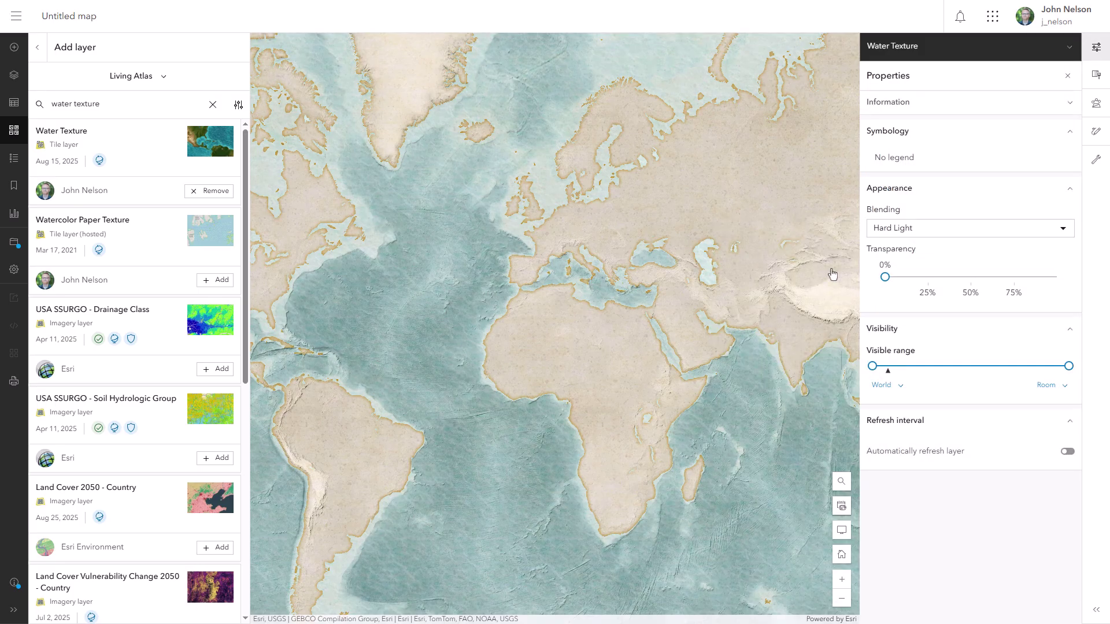
click(841, 530)
scroll(484, 328, up, 5)
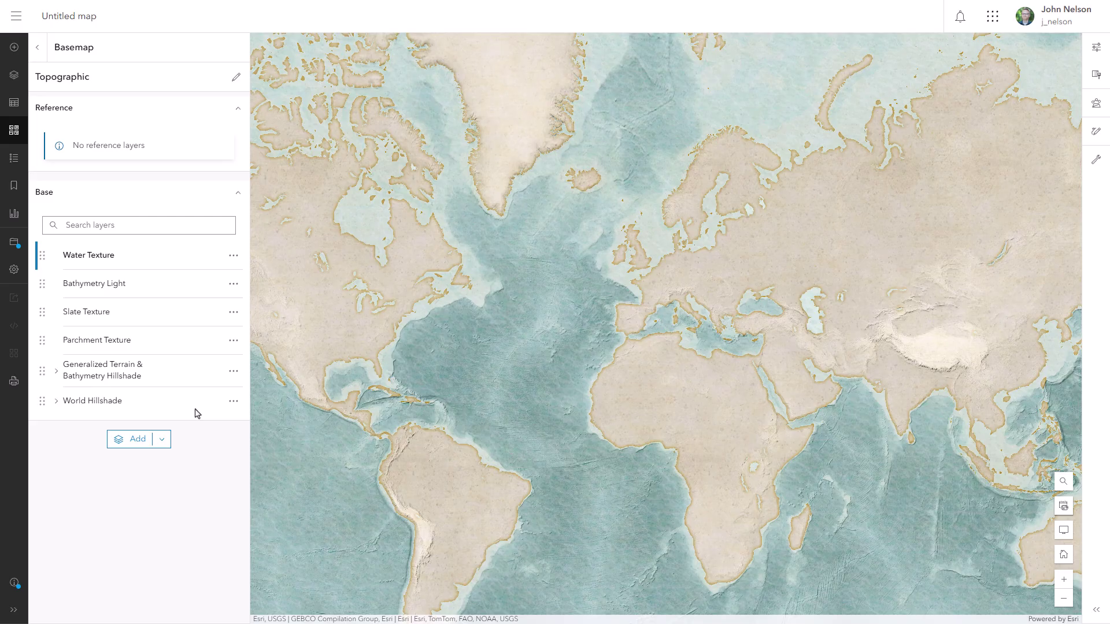
Move World Hillshade just below Water Texture and set its blending to Color Burn.
drag(42, 401, 38, 284)
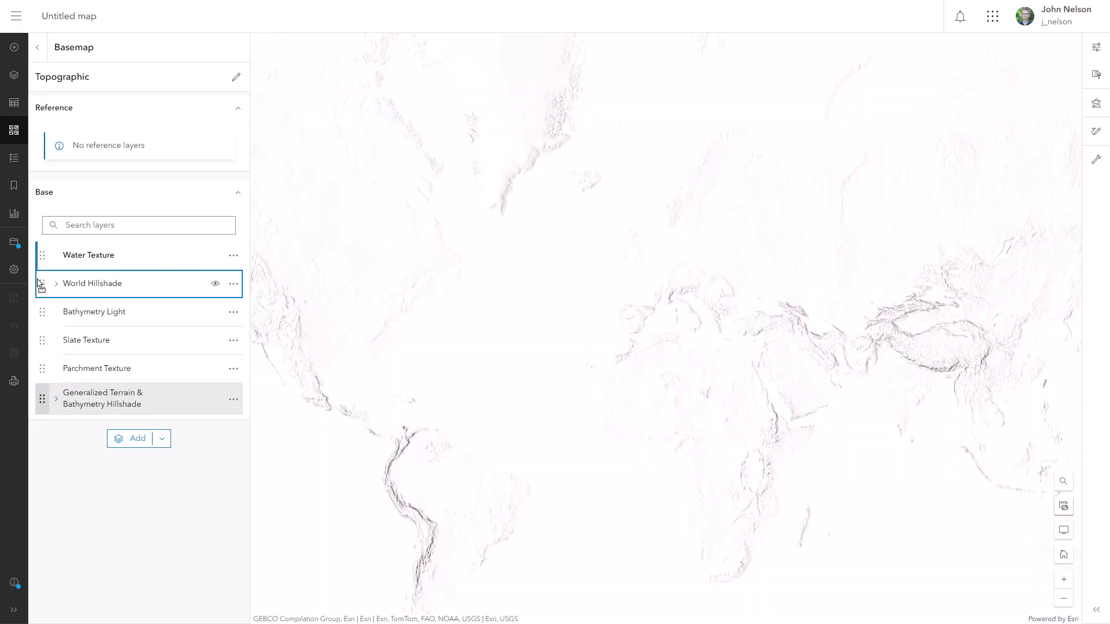
click(149, 285)
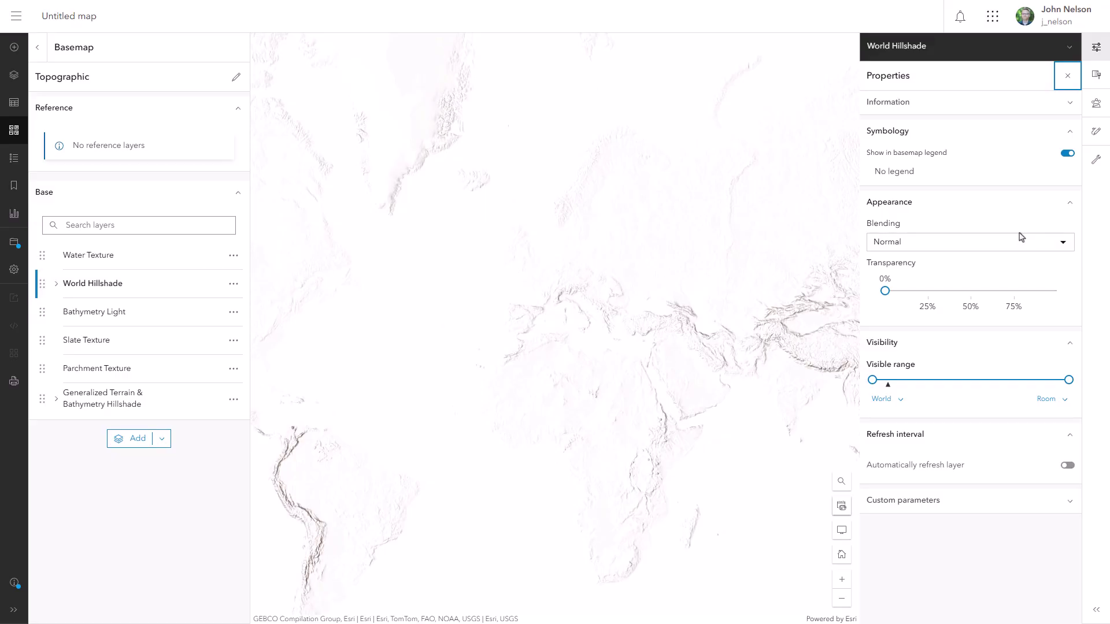
click(1018, 243)
click(760, 532)
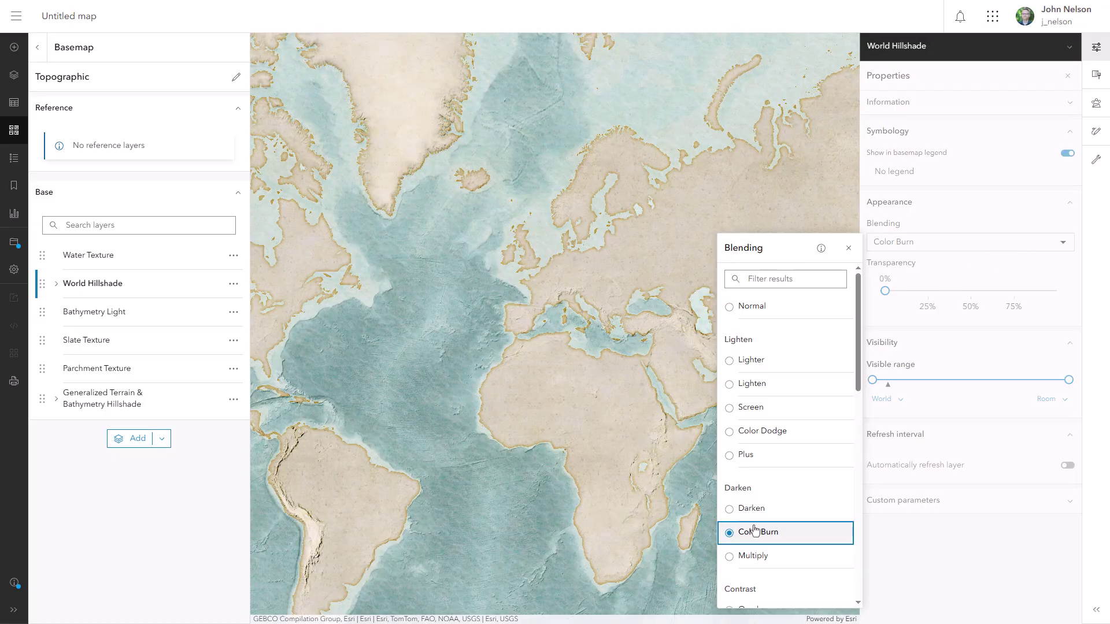
click(847, 249)
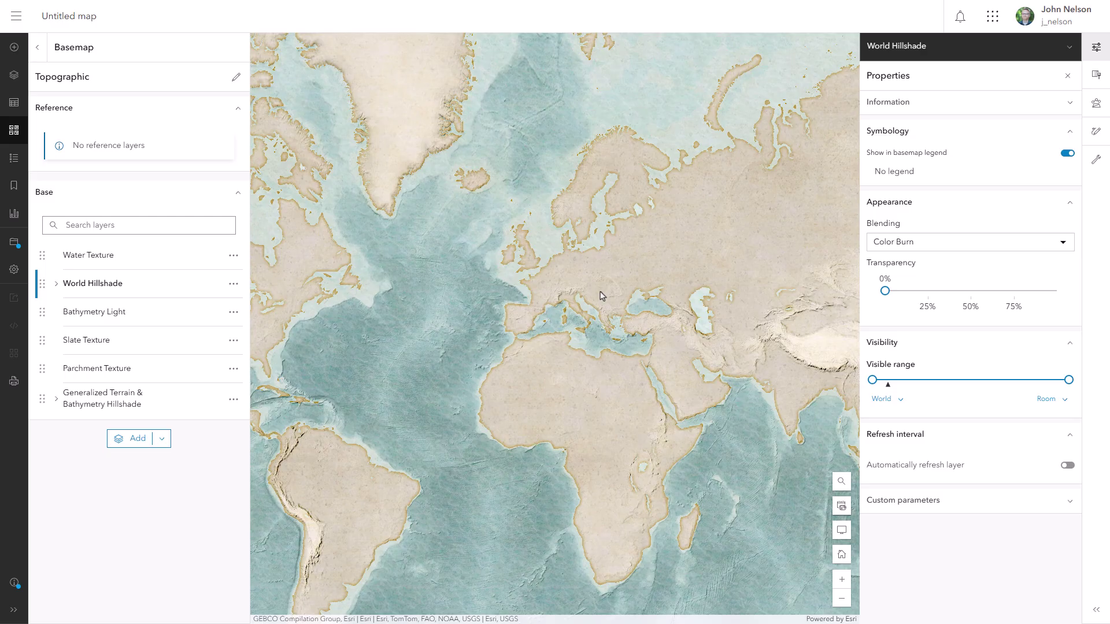
Narrow World Hillshade's visible range by dragging its zoomed-out limit inward.
scroll(515, 337, up, 2)
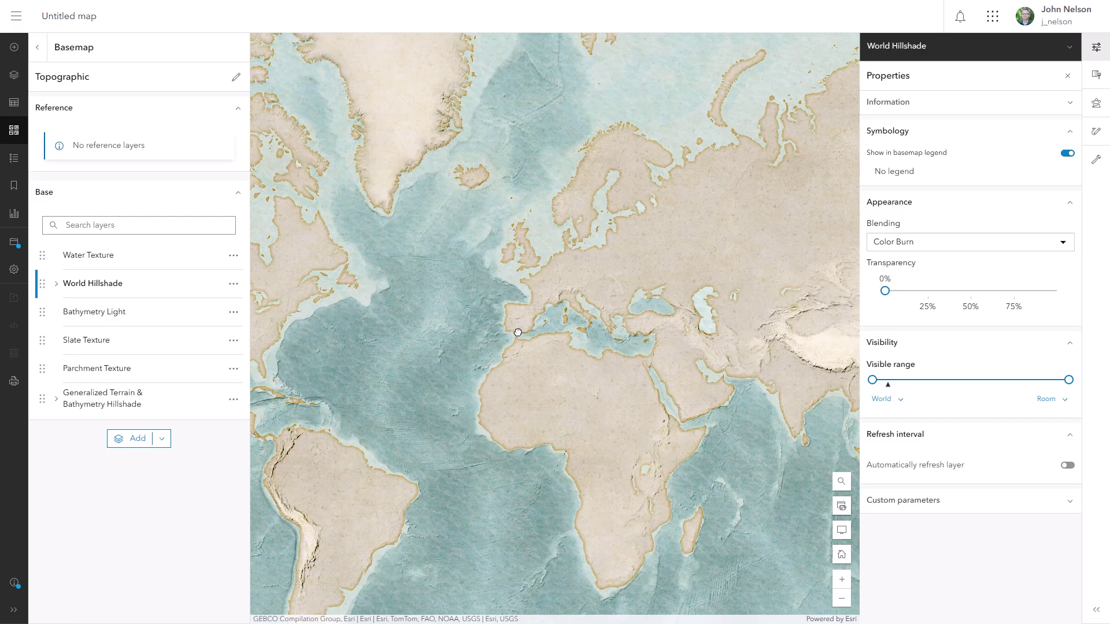
scroll(513, 341, up, 1)
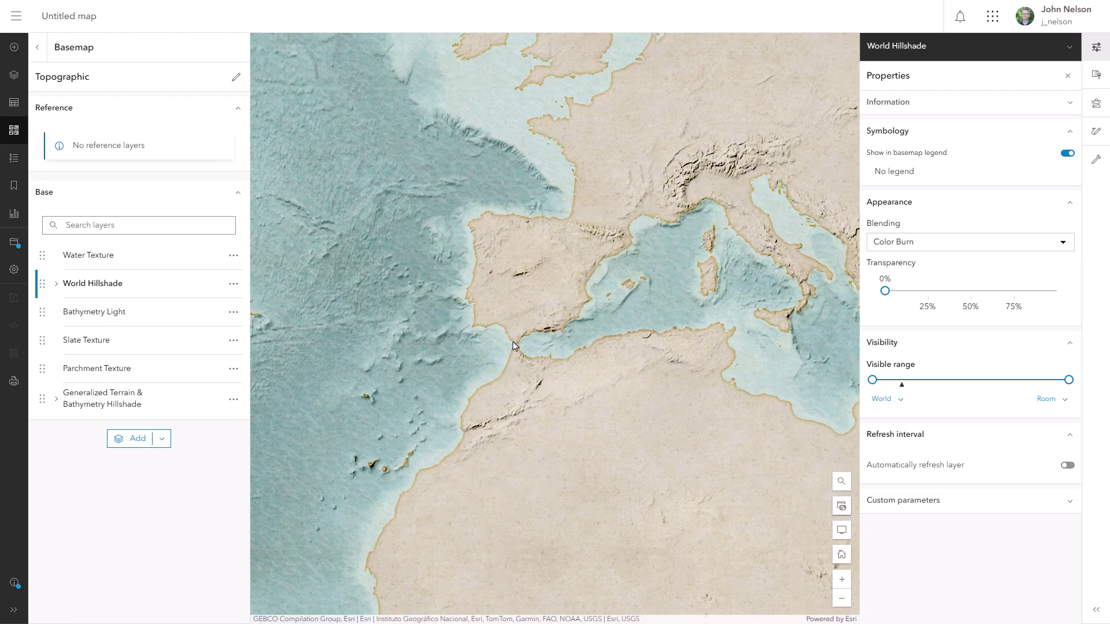
scroll(514, 345, up, 1)
scroll(517, 347, up, 1)
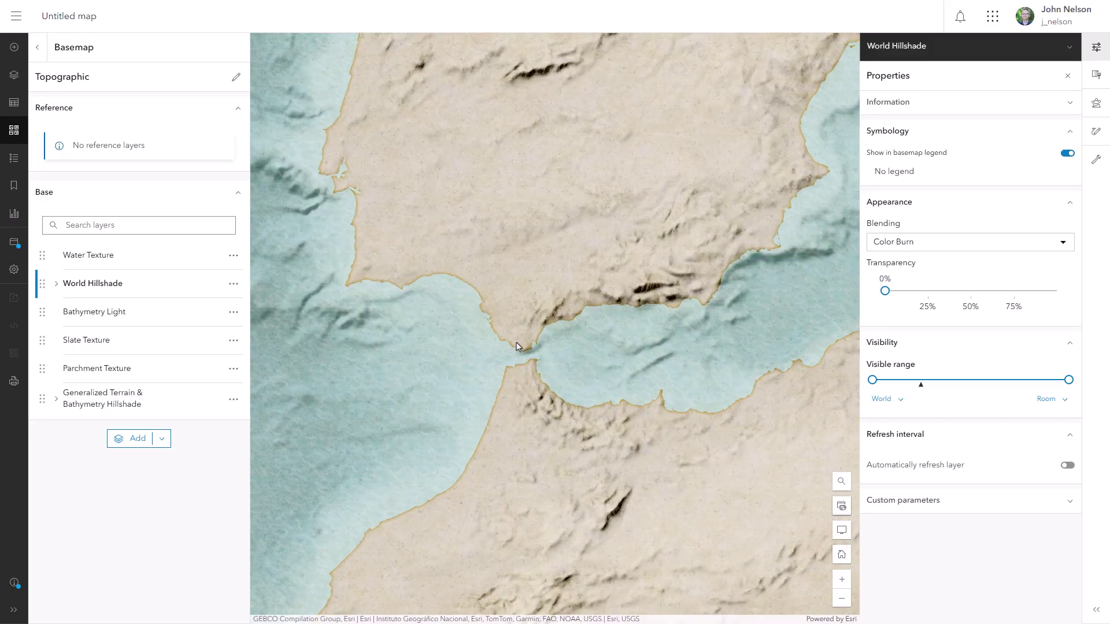
scroll(518, 346, up, 1)
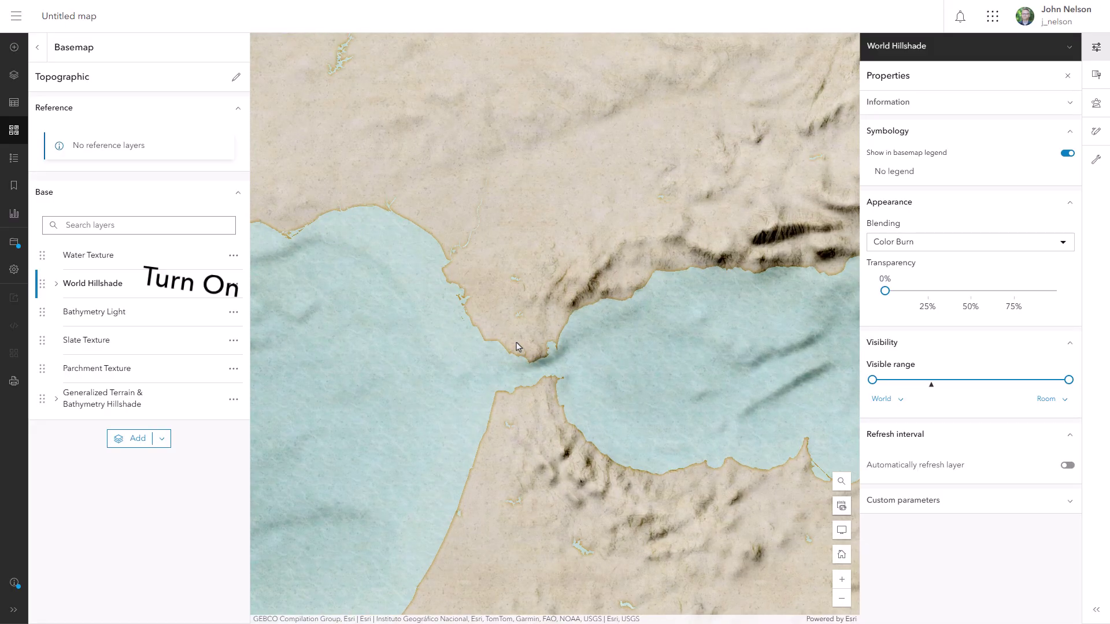
scroll(519, 347, down, 1)
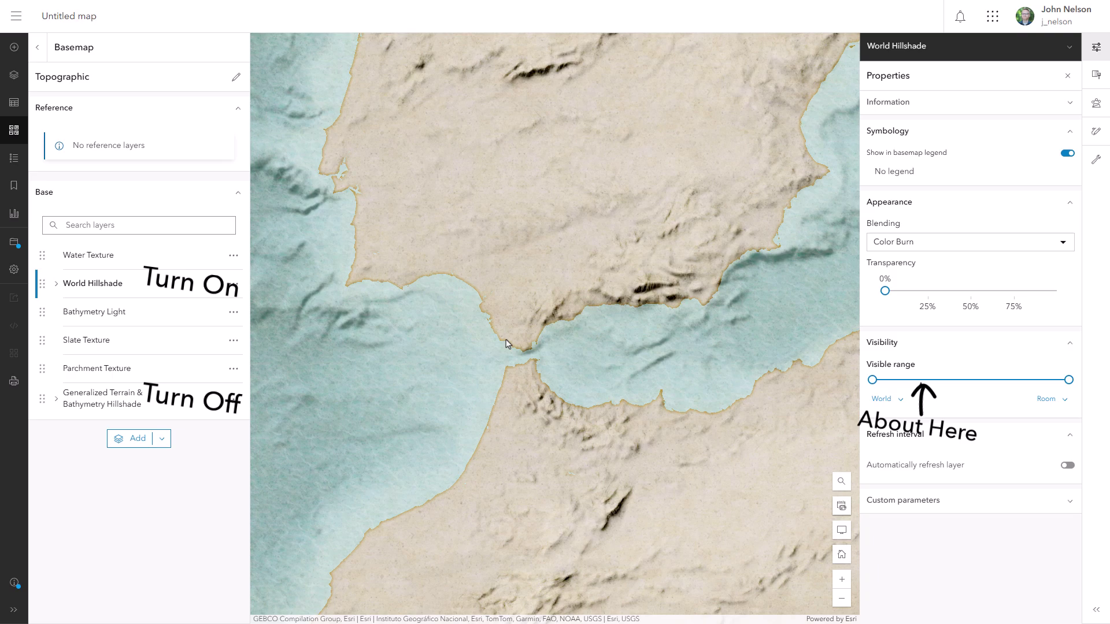
drag(869, 380, 913, 380)
Set World Hillshade's minimum visible scale to Country, then select the Generalized Terrain hillshade.
scroll(545, 364, down, 1)
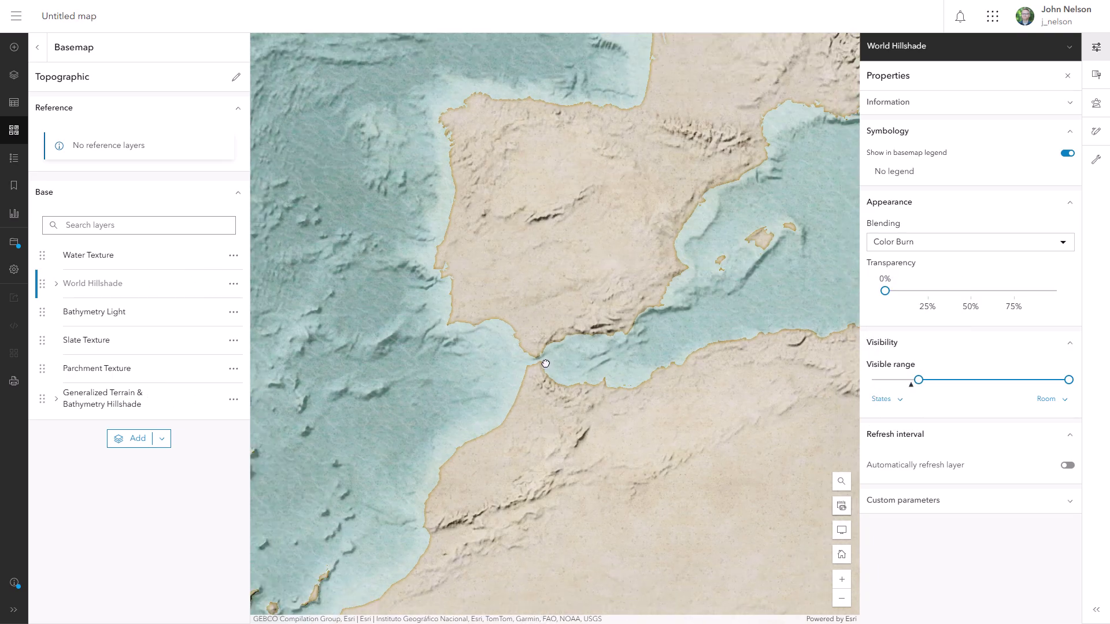
scroll(544, 368, up, 1)
scroll(520, 364, down, 2)
scroll(508, 363, up, 2)
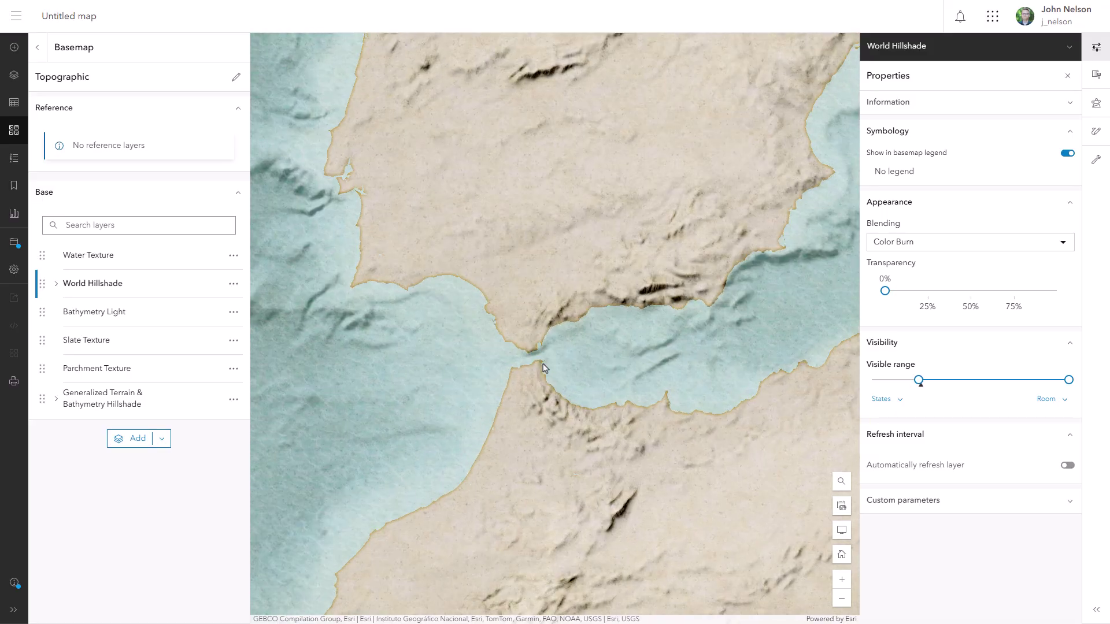
scroll(499, 361, down, 2)
drag(499, 360, 416, 338)
scroll(595, 277, up, 2)
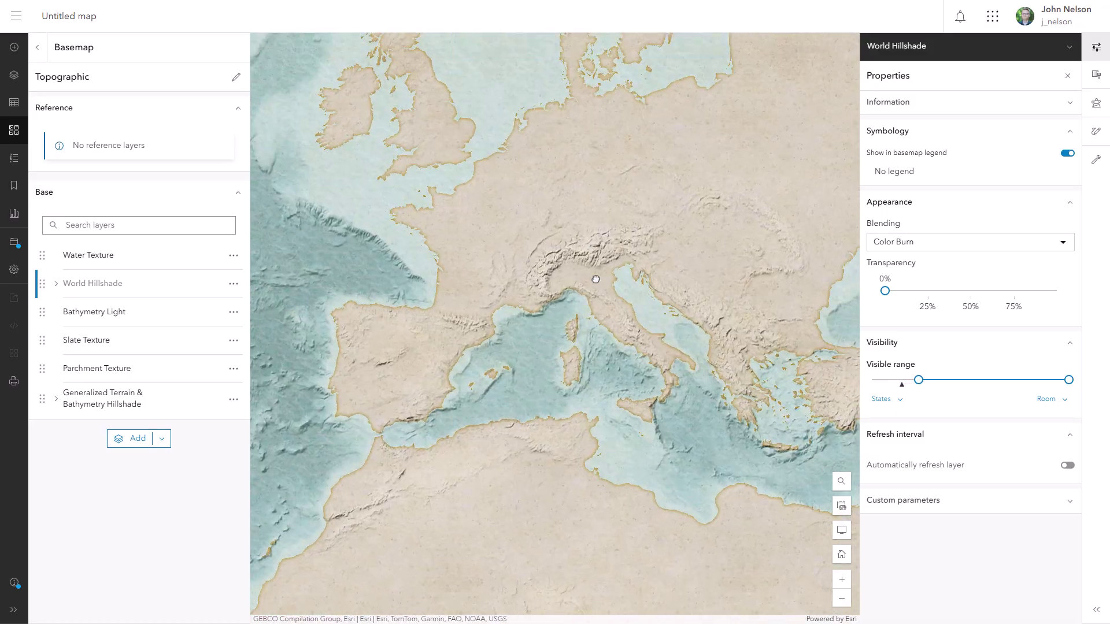
mouse_move(917, 380)
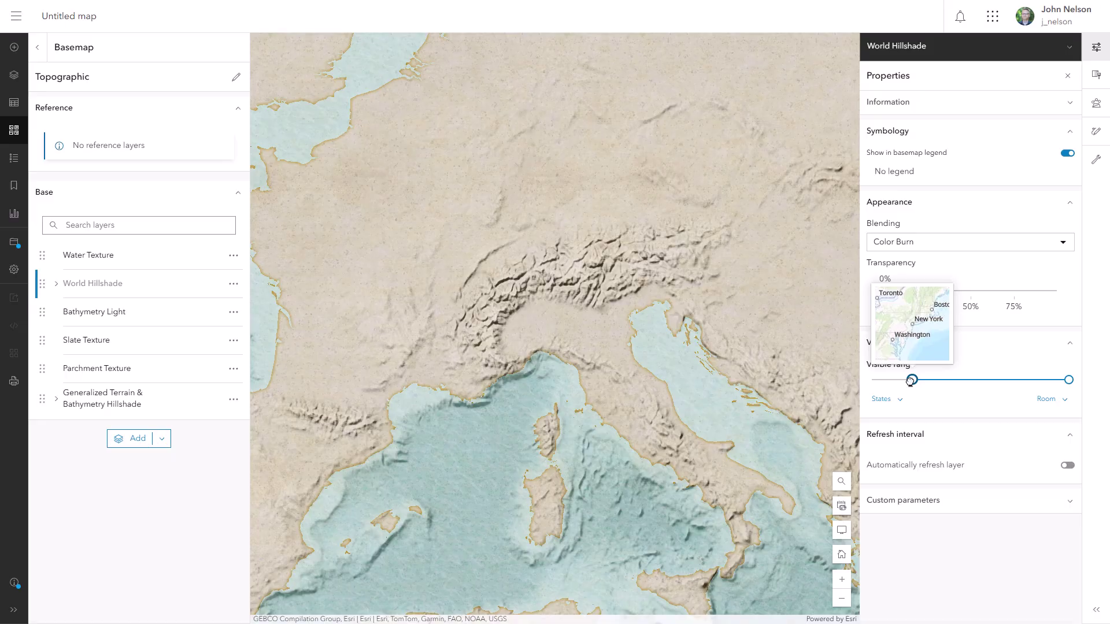
drag(911, 380, 909, 380)
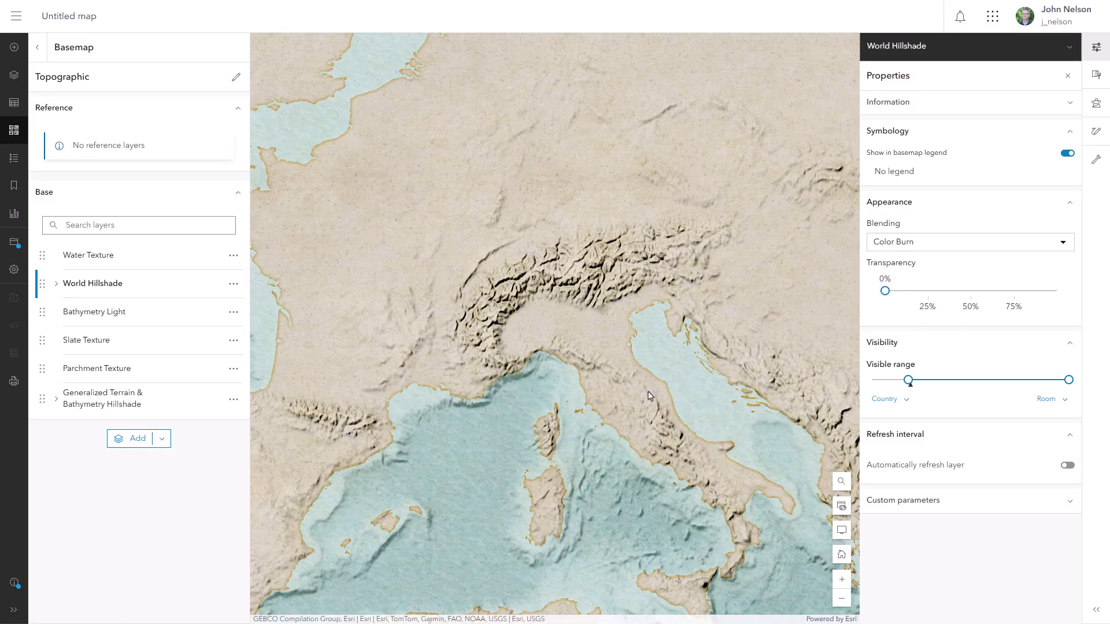
click(129, 398)
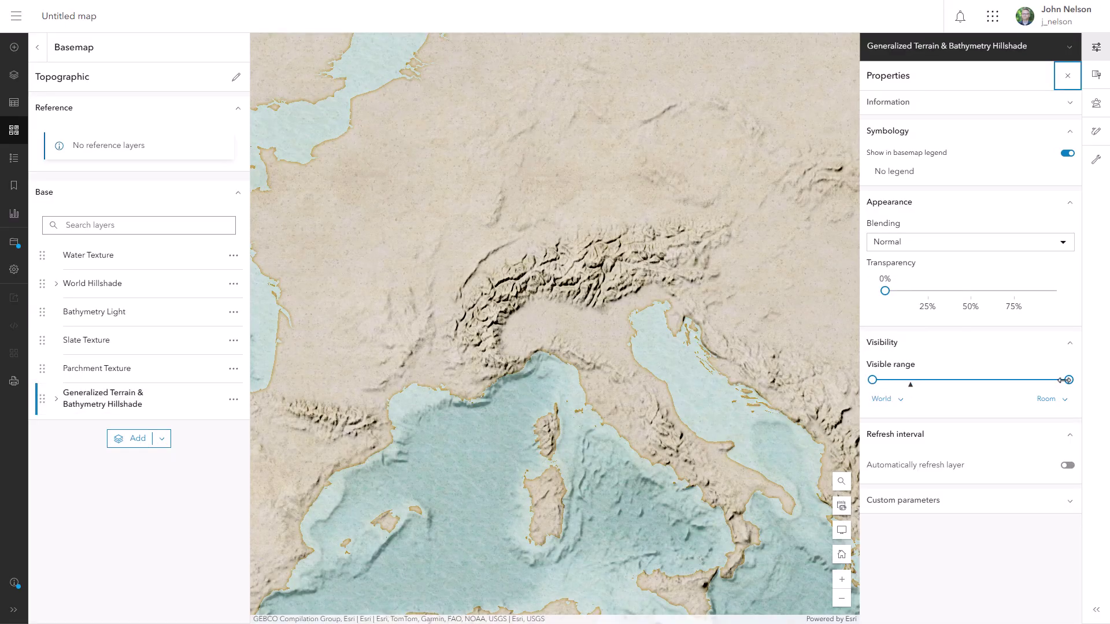
Drag the generalized hillshade's visible-range maximum from Room to Country.
drag(1069, 379, 908, 382)
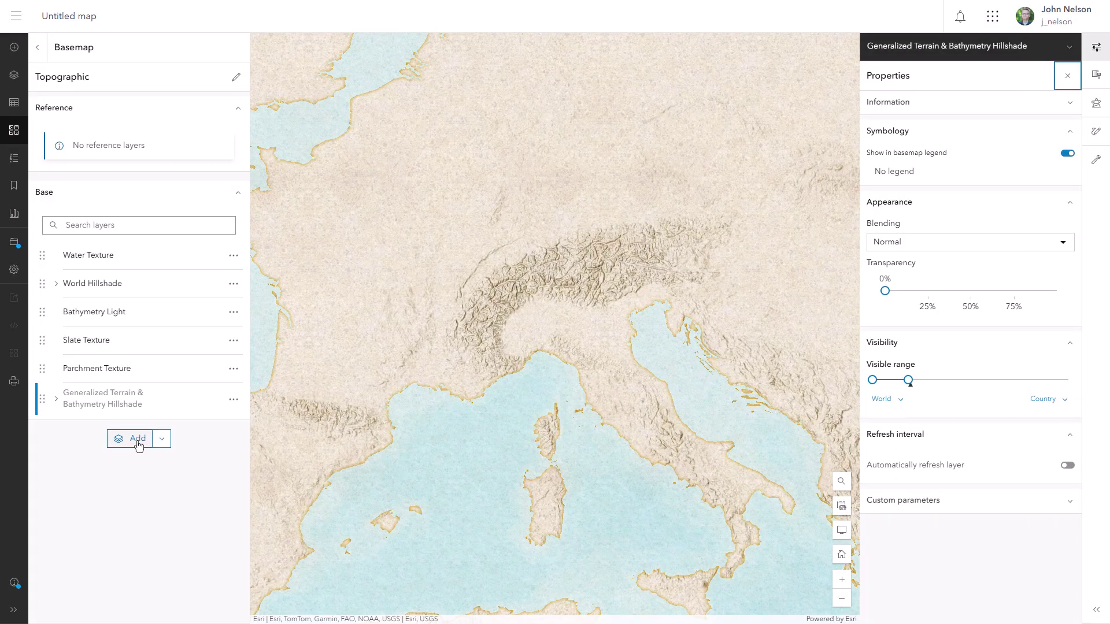
Add another Generalized Terrain & Bathymetry Hillshade and move it beneath all base layers.
click(137, 440)
text(generalized bathymetry)
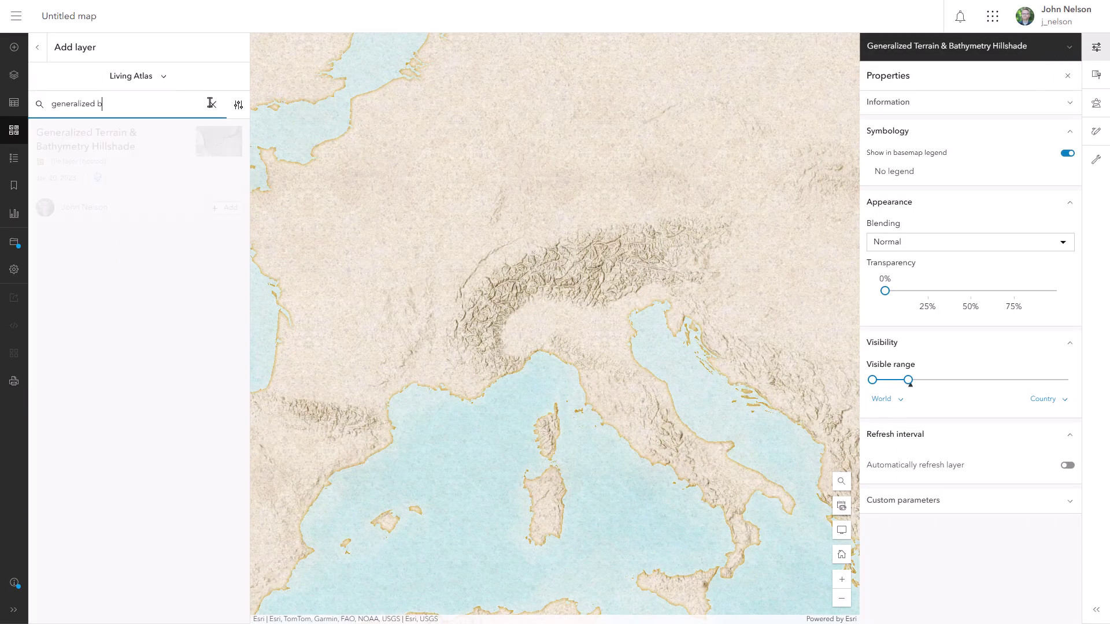
click(220, 201)
click(41, 53)
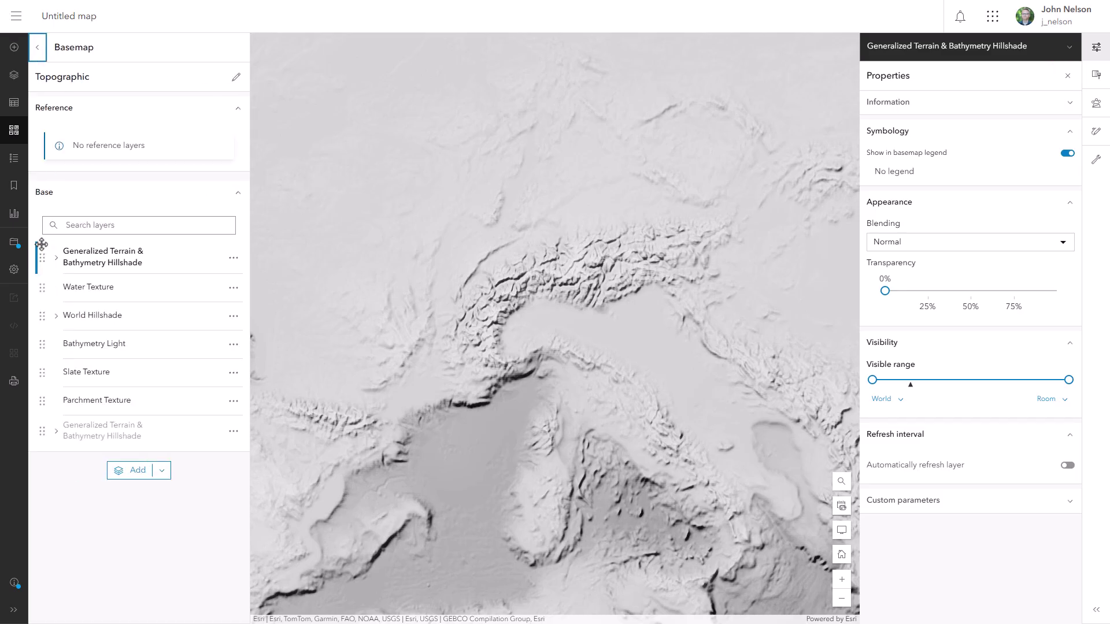
drag(42, 242, 43, 431)
Limit the new hillshade to Country scale and closer, at about 19% transparency.
drag(872, 380, 908, 379)
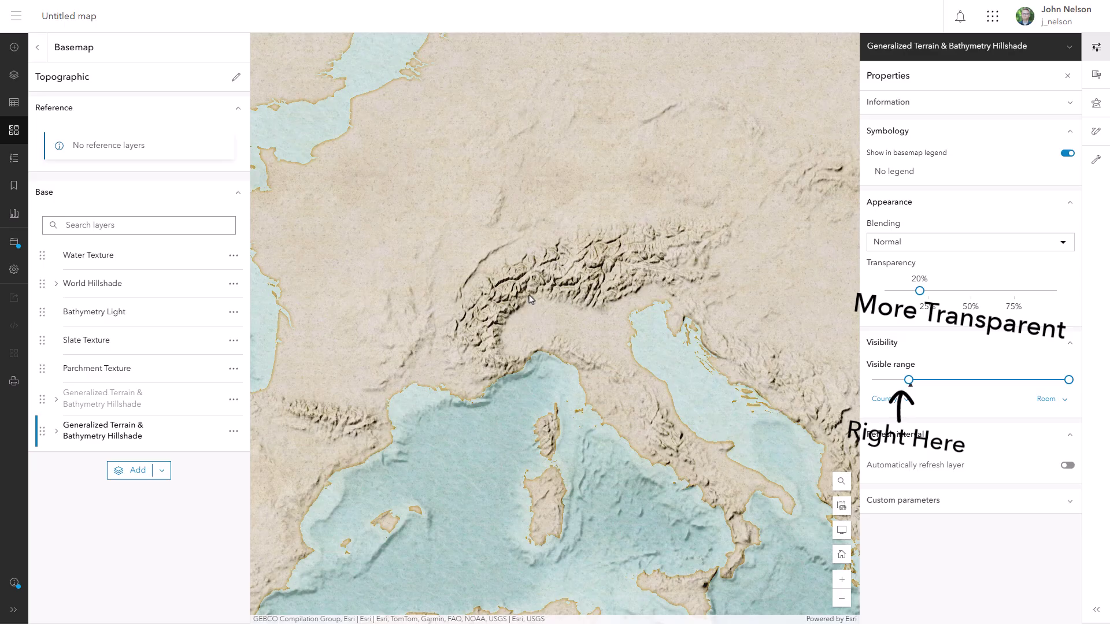
scroll(531, 298, down, 4)
scroll(520, 295, up, 4)
scroll(512, 292, down, 4)
scroll(505, 288, up, 4)
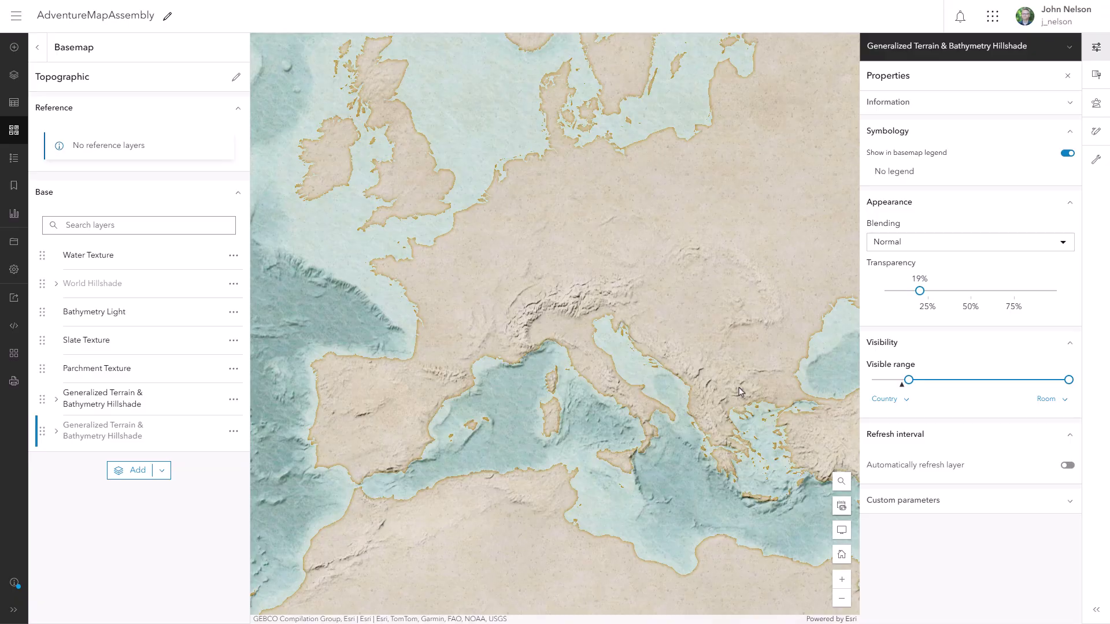
Add 'human geography dark detail' from Living Atlas, inspect it, then remove it.
click(124, 470)
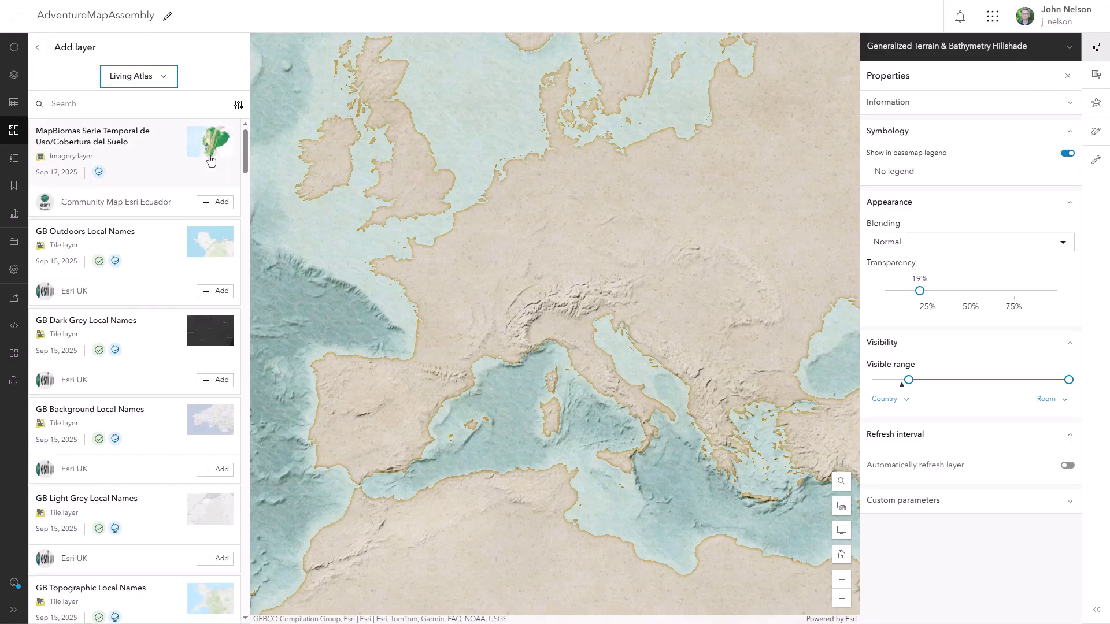
click(216, 110)
text(human geography dark det)
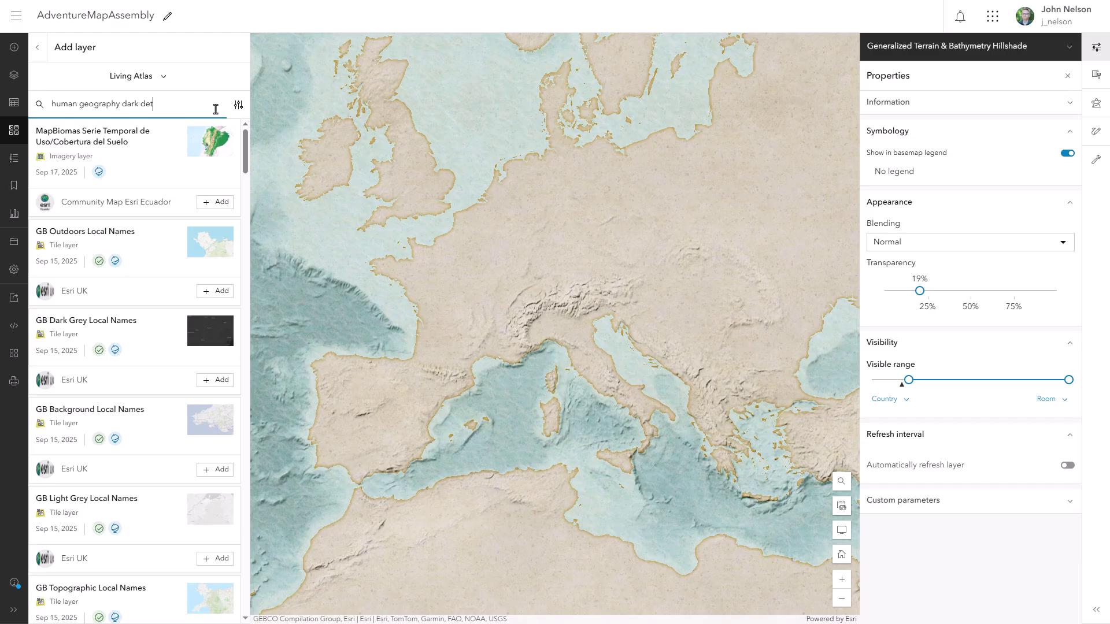
text(ail)
key(Return)
click(218, 191)
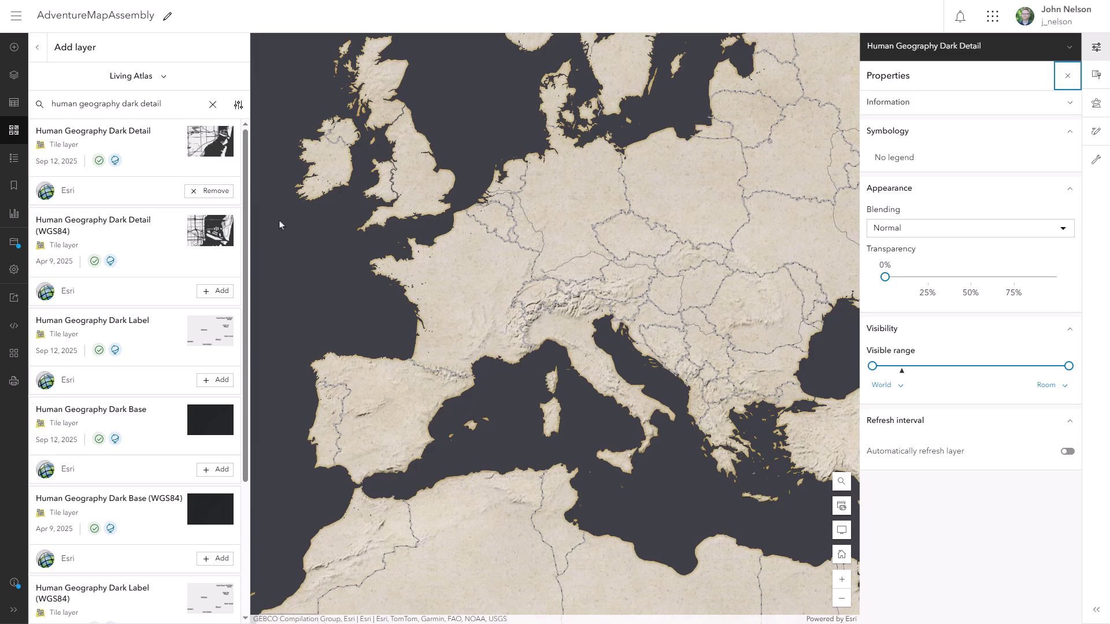
scroll(537, 348, up, 3)
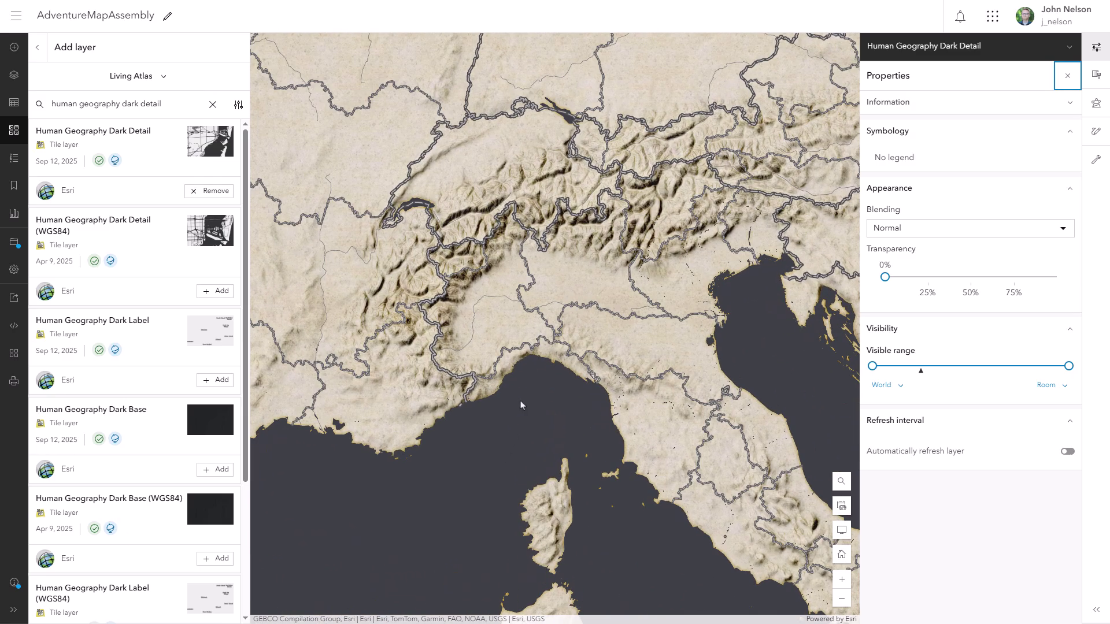
click(216, 198)
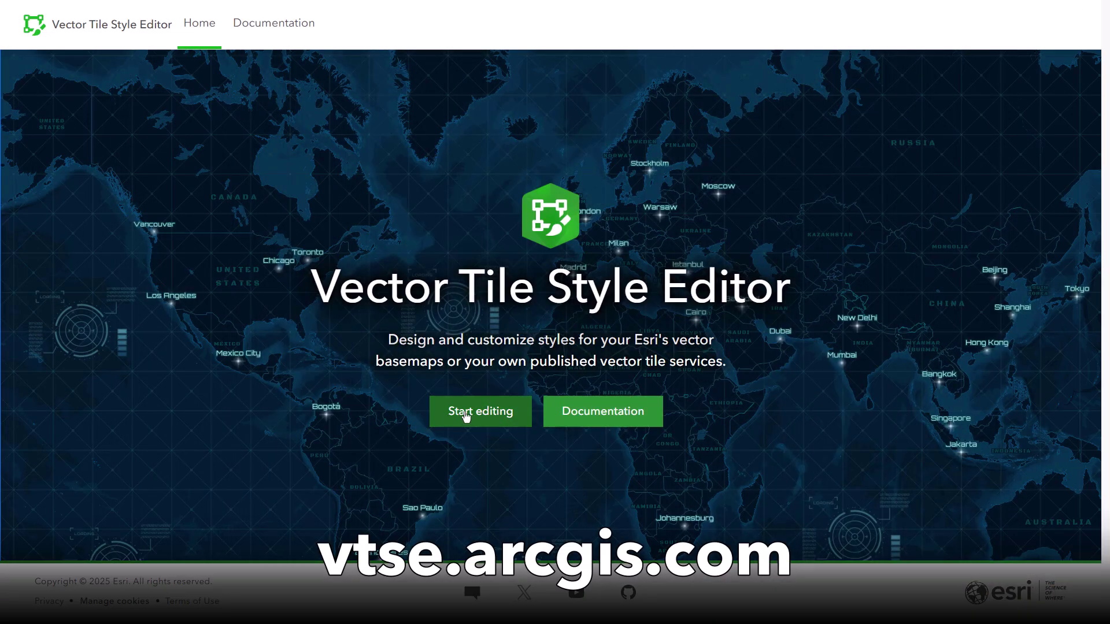
Start a new vector tile style from Human Geography Dark Detail and hide its Water layer group.
click(463, 417)
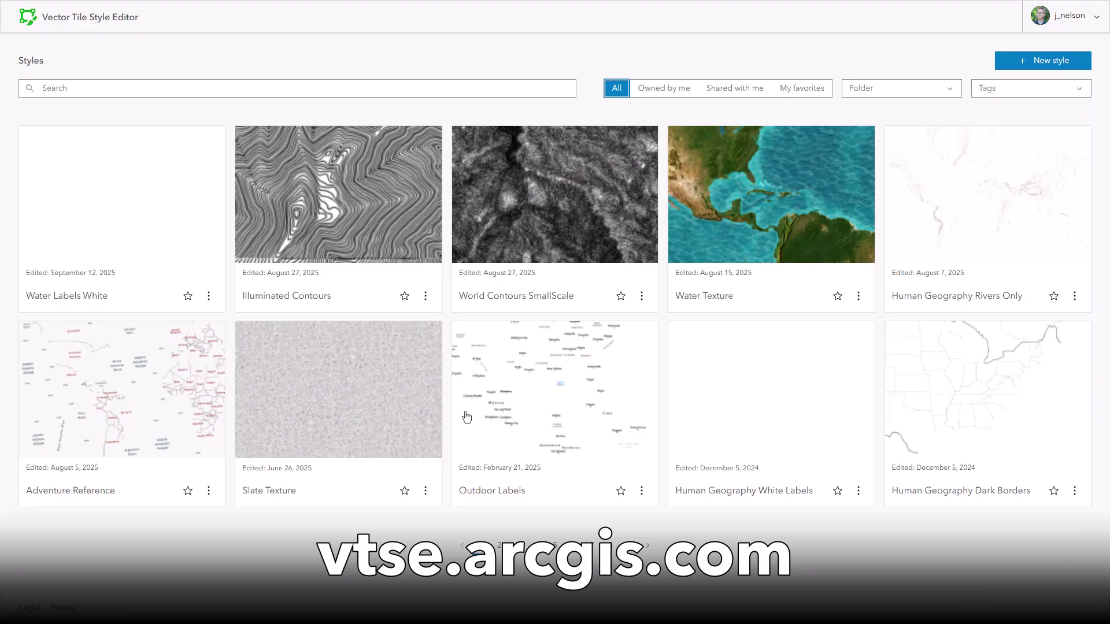
click(1018, 60)
click(1011, 134)
text(h)
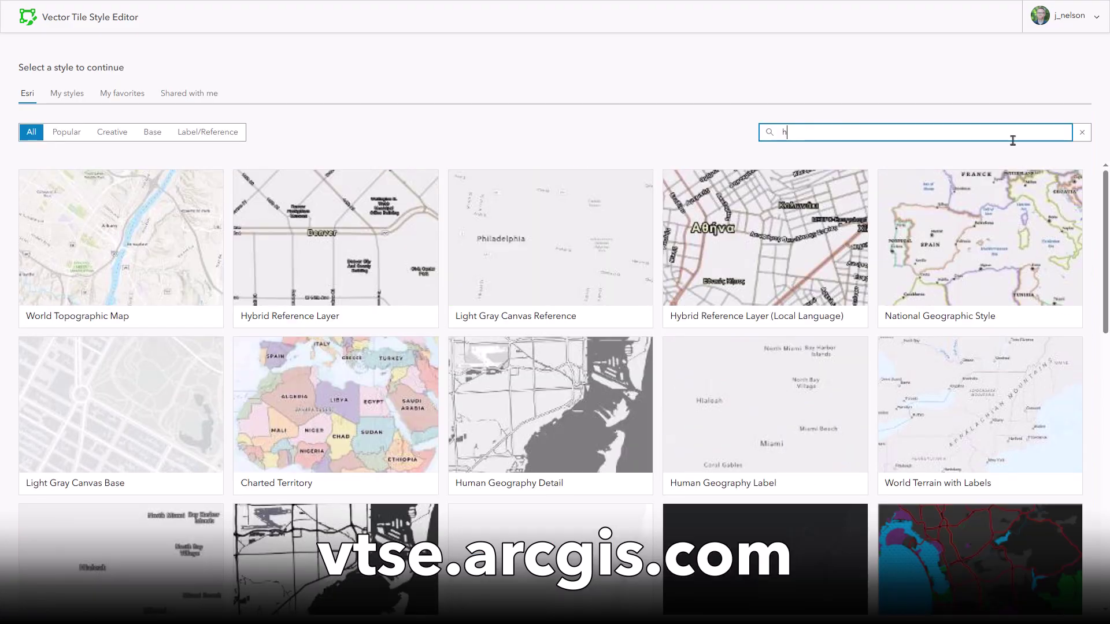
text(uman geo)
click(798, 260)
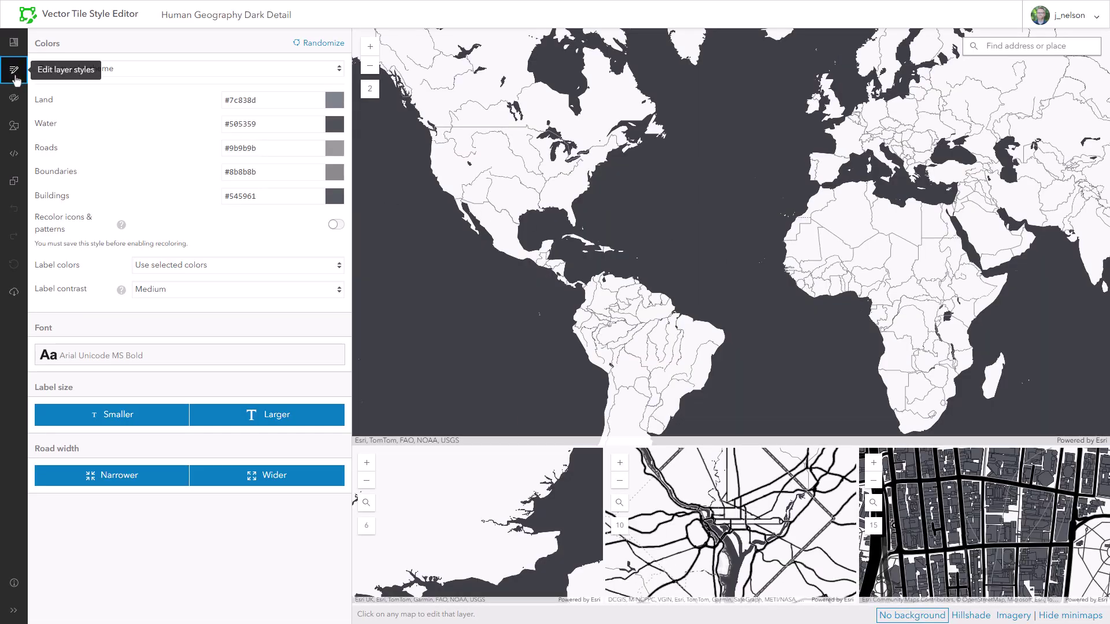
click(15, 72)
click(42, 88)
click(398, 182)
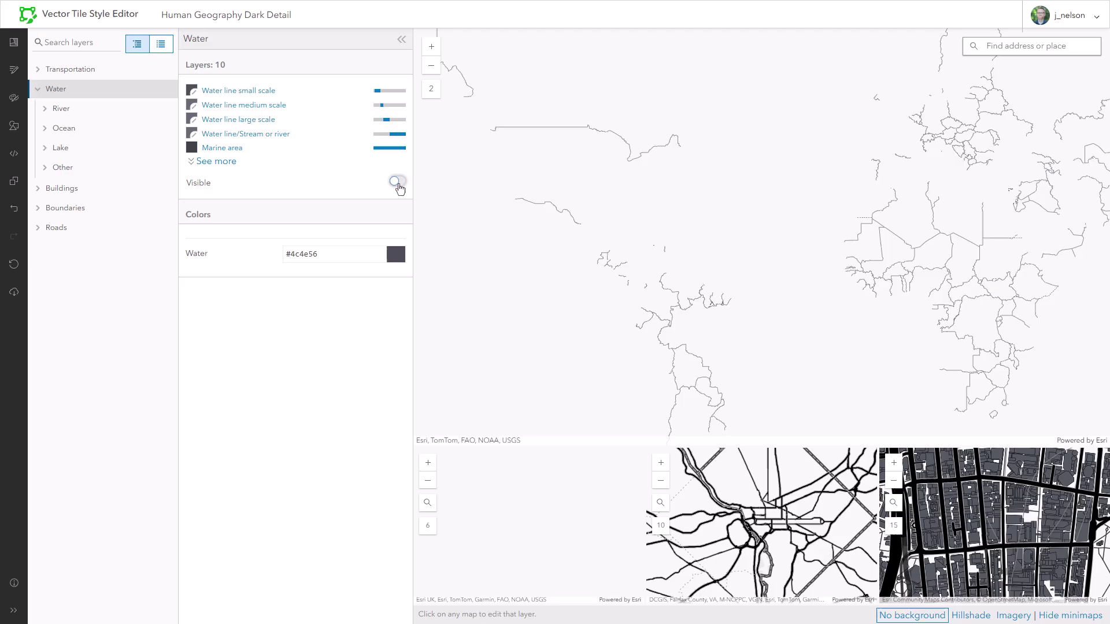
Save it as Human Geography Dark Detail No Water, removing the 'Copy of' prefix.
click(14, 181)
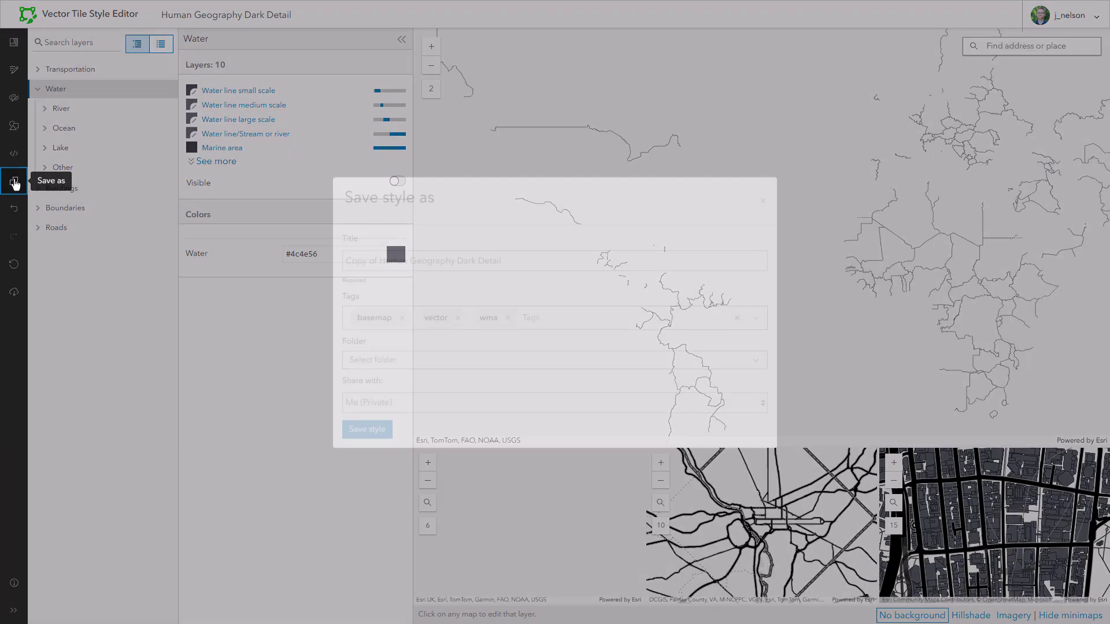
drag(346, 261, 379, 260)
key(BackSpace)
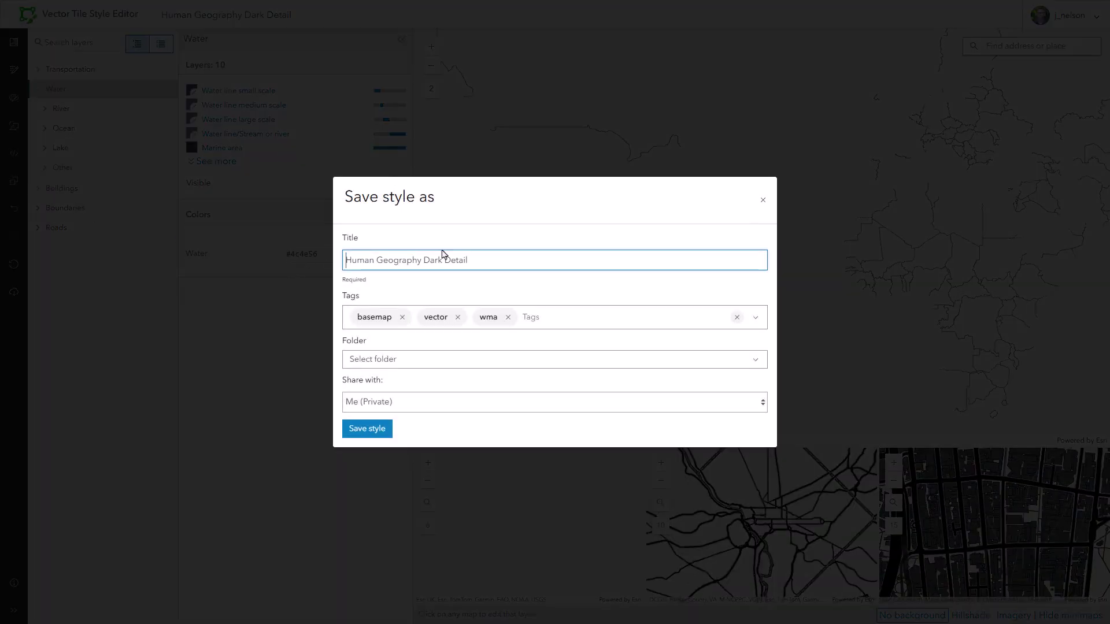
Search for 'no water' and add the Human Geography Dark Detail - No Water layer.
text(No Water)
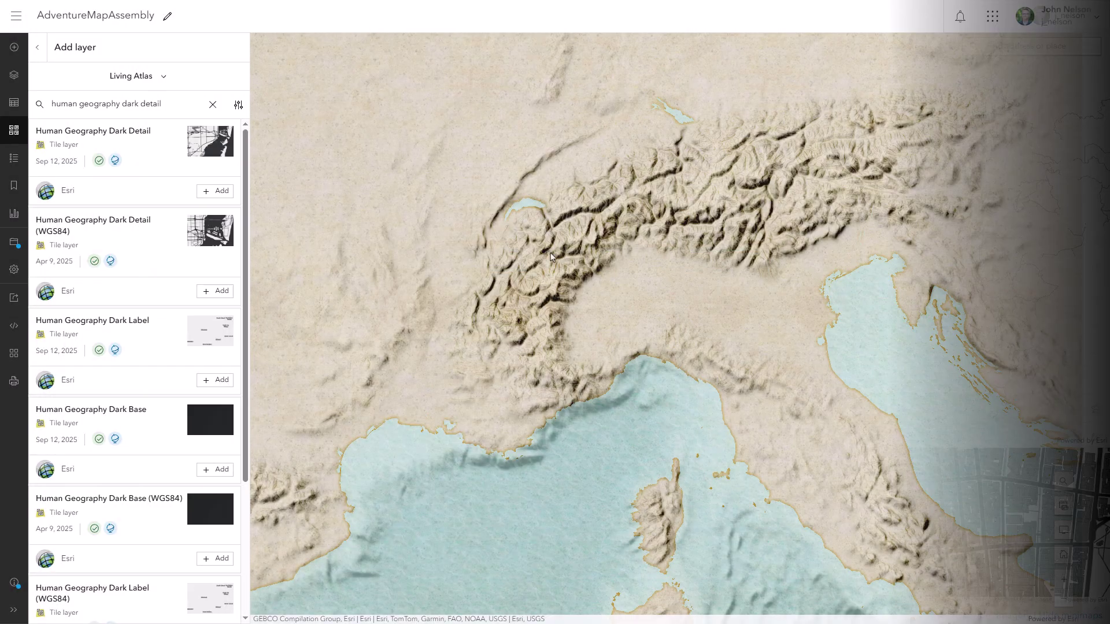
click(190, 111)
text(no water)
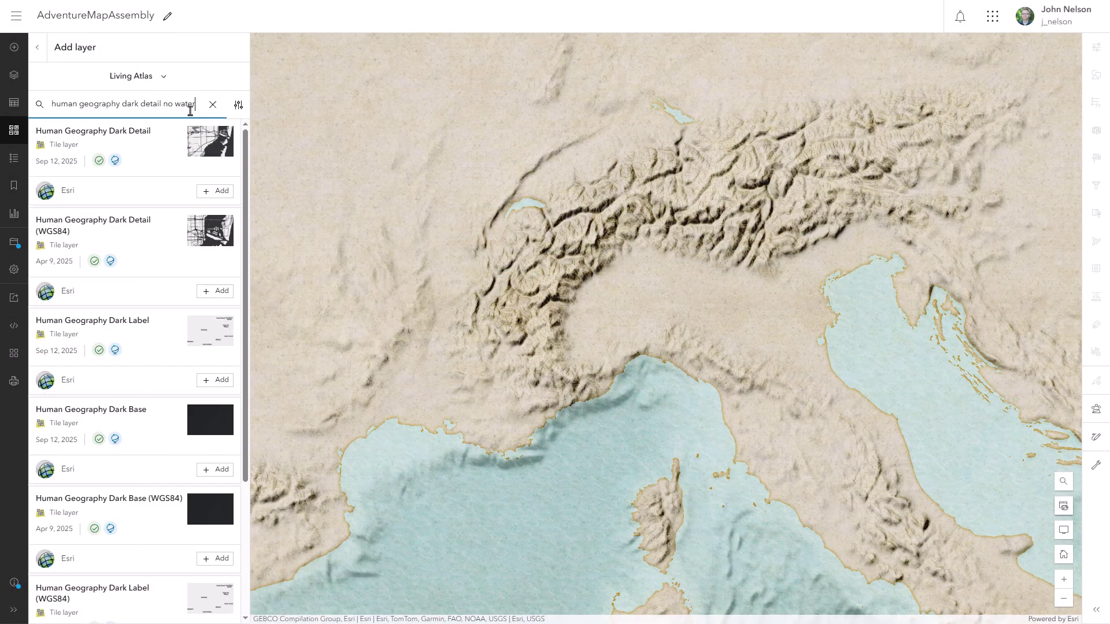
click(222, 201)
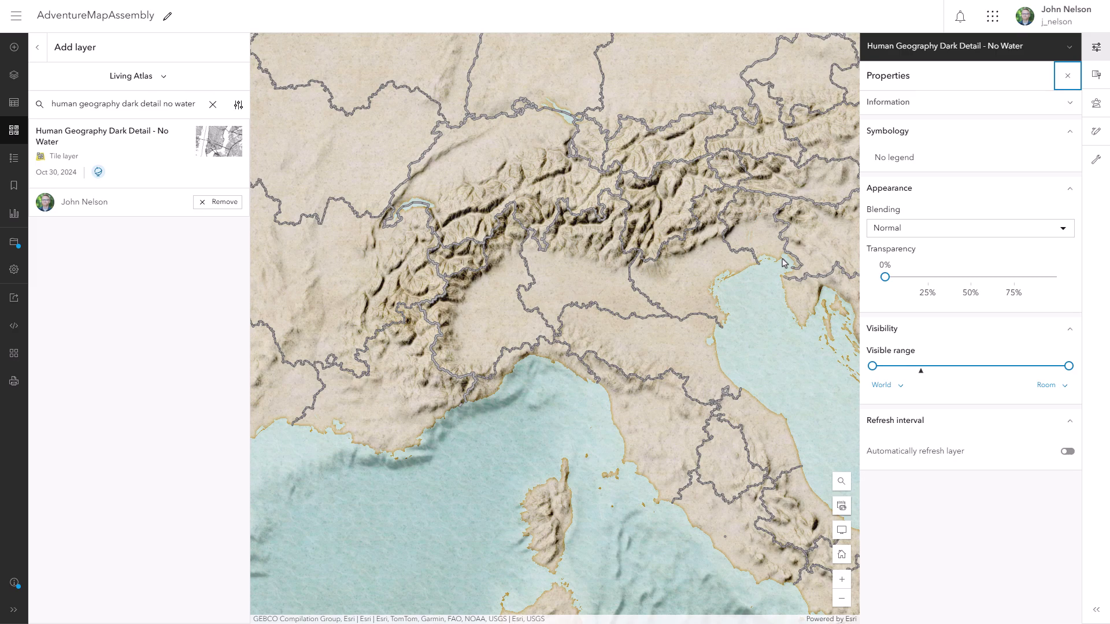
Make the borders layer 40% transparent with Overlay blending and move it into Reference.
drag(882, 279, 953, 278)
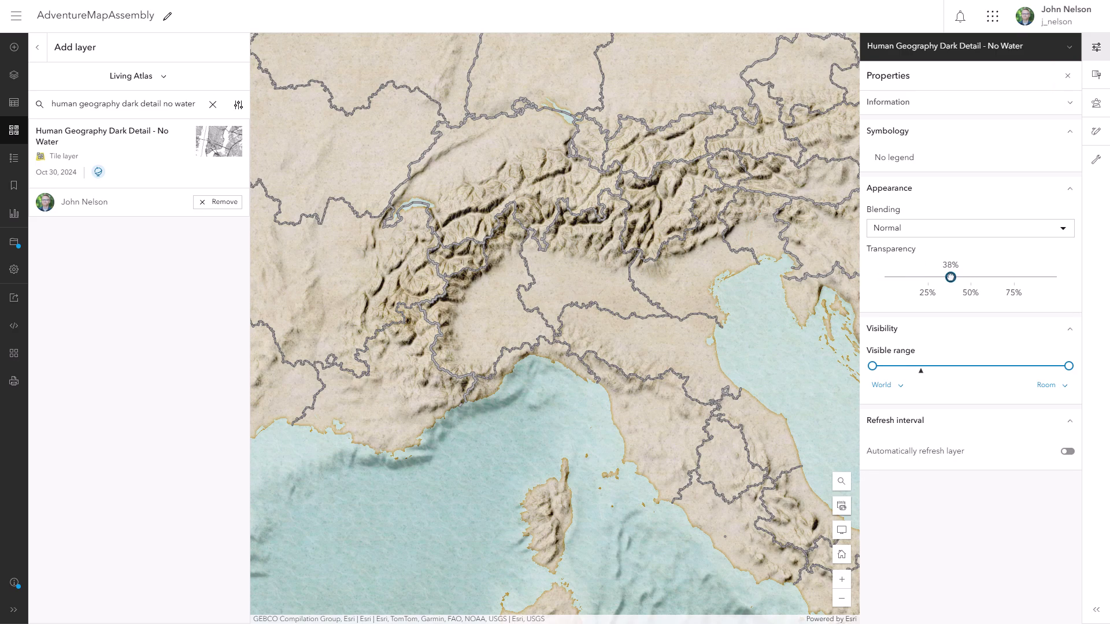
click(957, 238)
scroll(862, 309, down, 4)
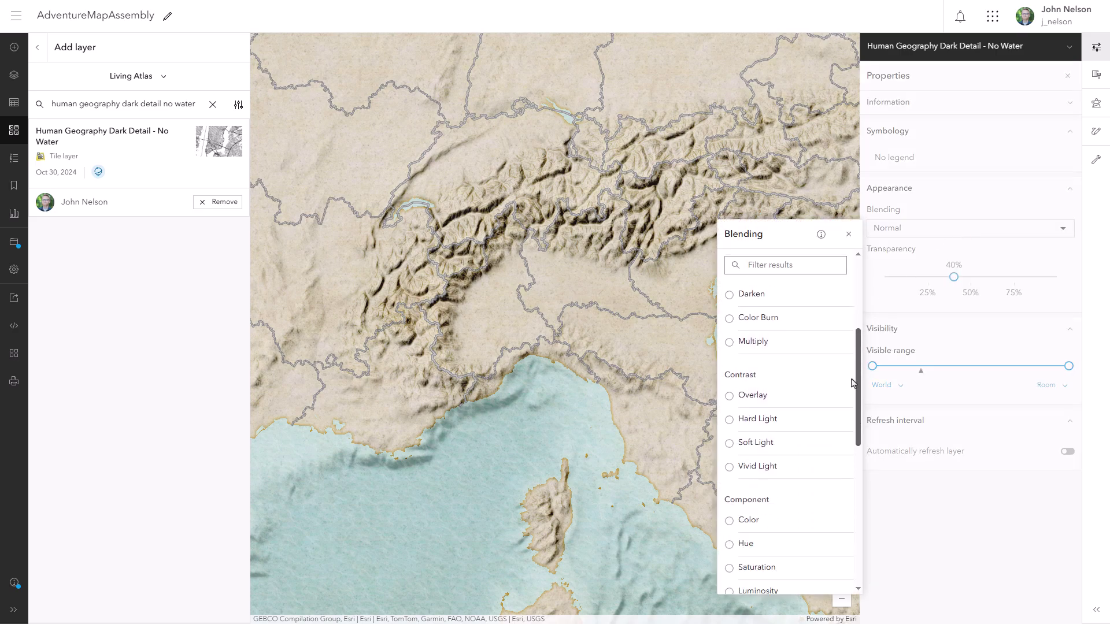
click(793, 389)
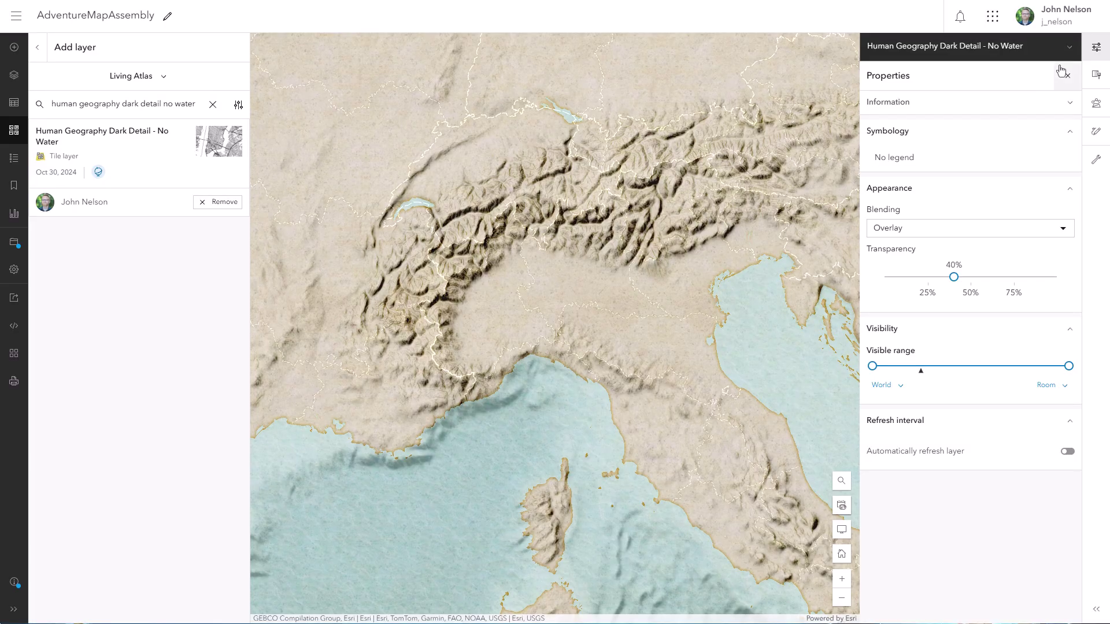
click(1096, 47)
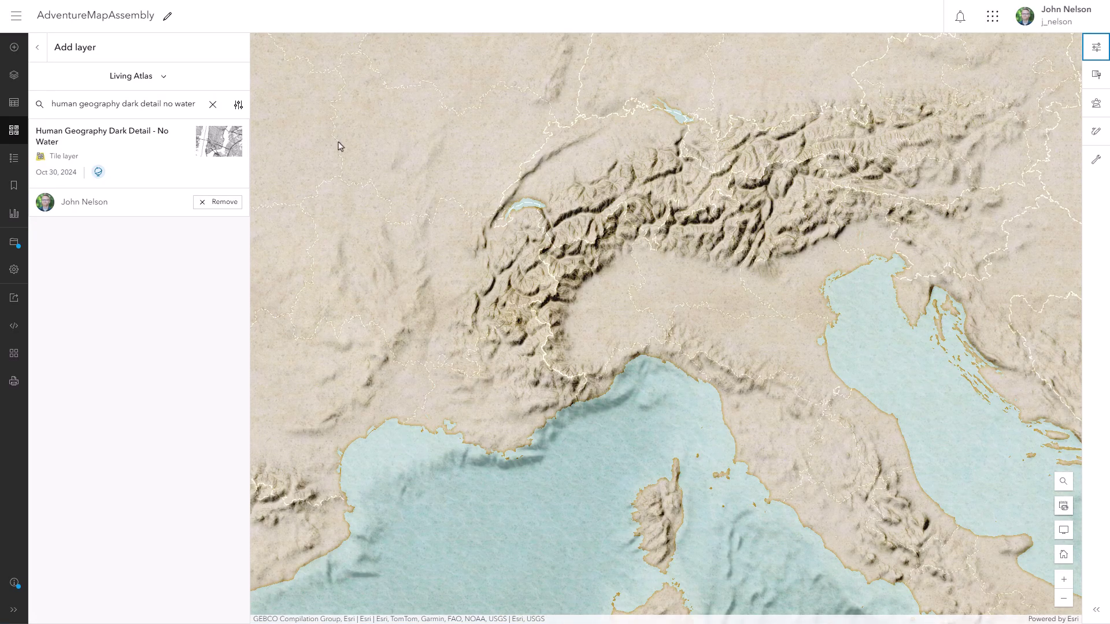
click(37, 46)
drag(46, 256, 44, 145)
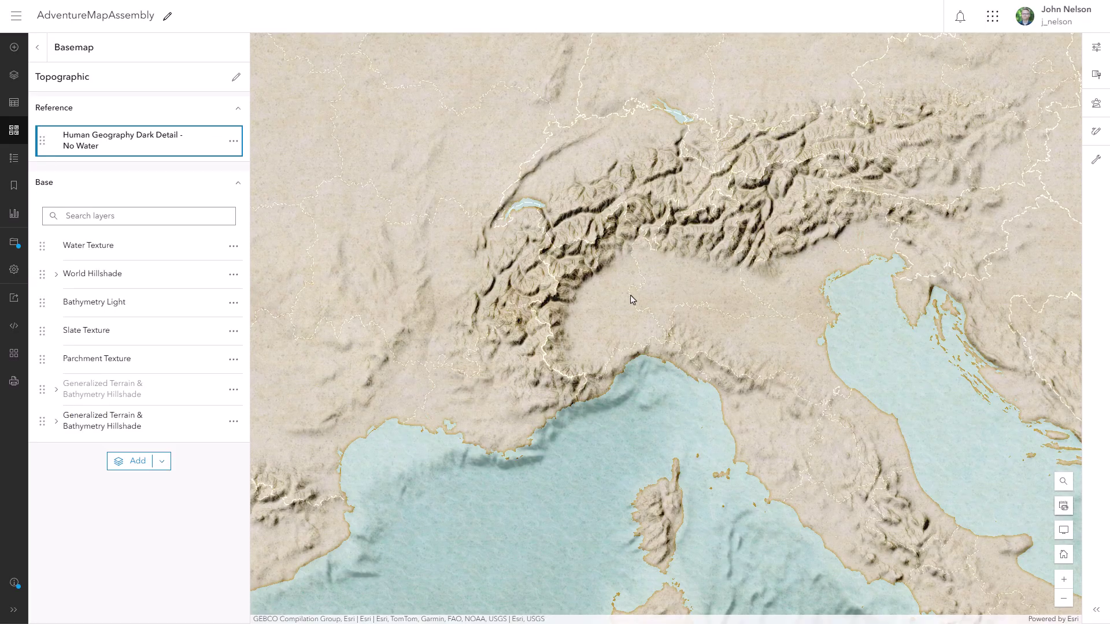
scroll(630, 295, up, 10)
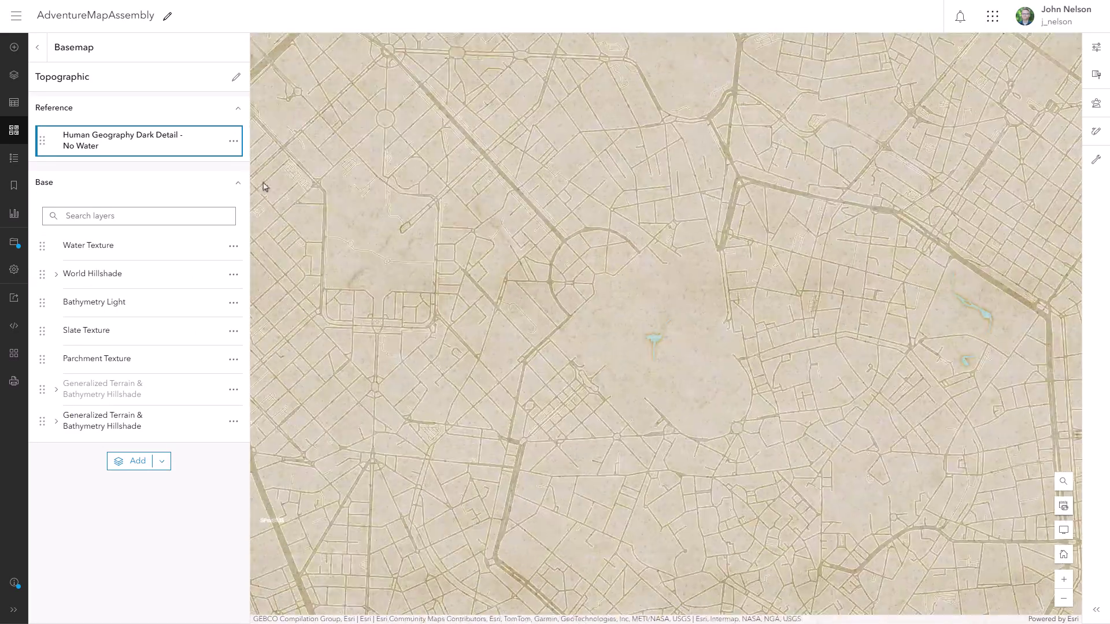
scroll(525, 310, up, 5)
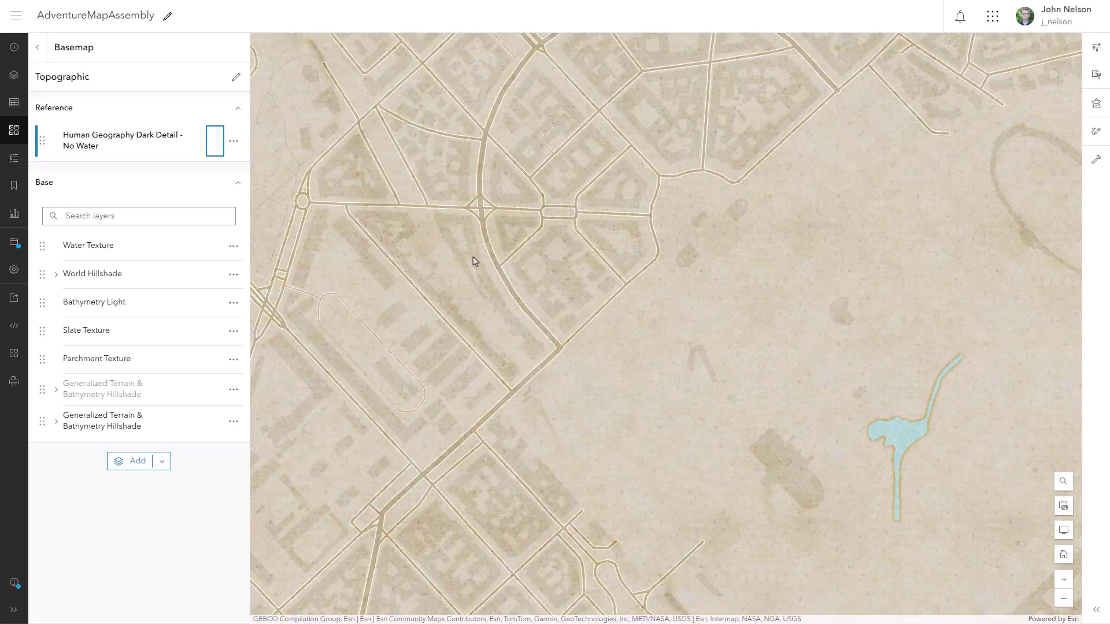
scroll(474, 261, down, 10)
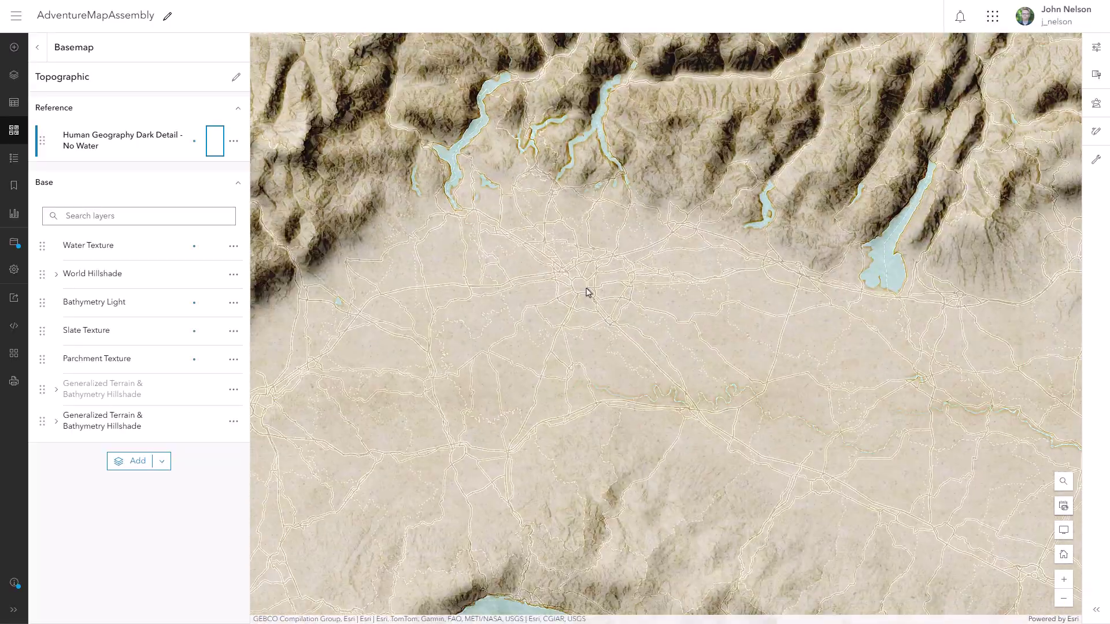
scroll(587, 289, down, 5)
drag(773, 306, 559, 309)
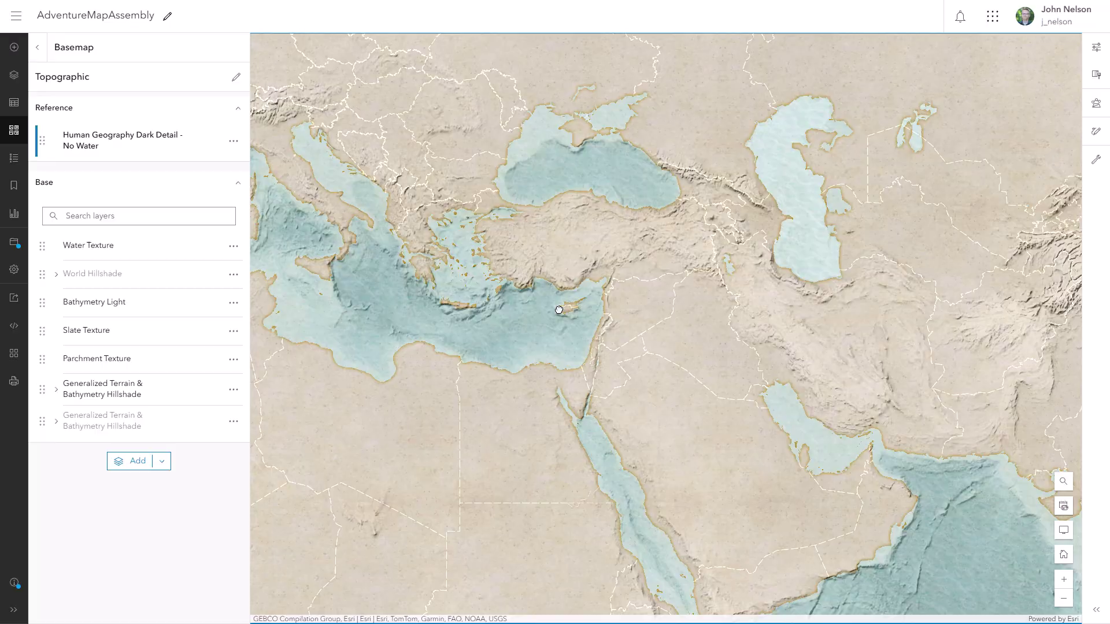
drag(801, 382, 565, 330)
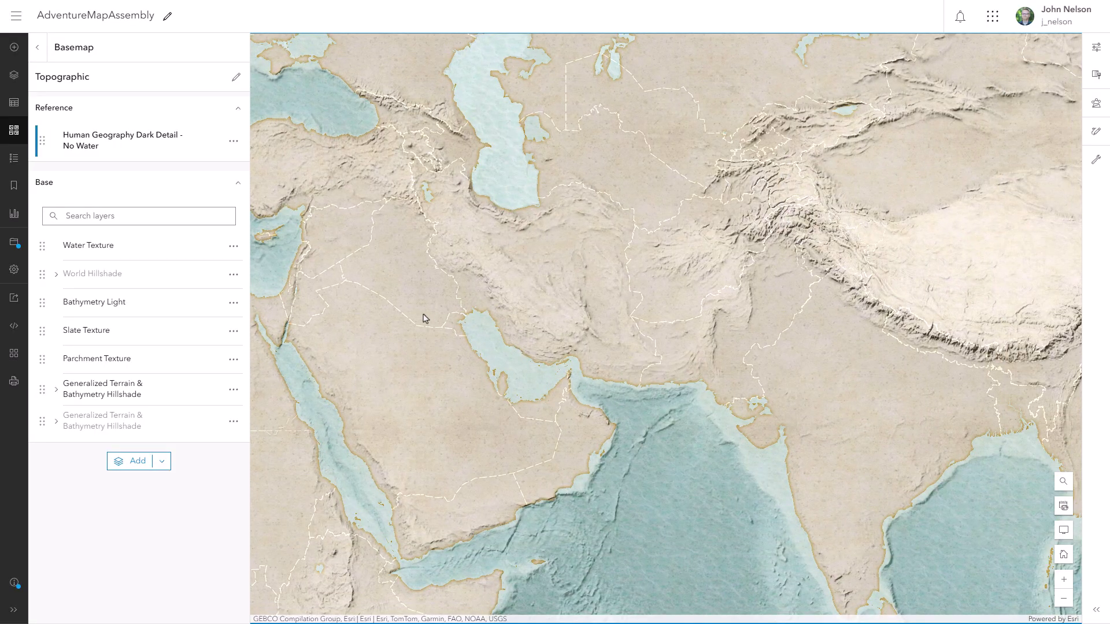
key(F11)
Look over the World Ocean Reference style and its title.
click(192, 16)
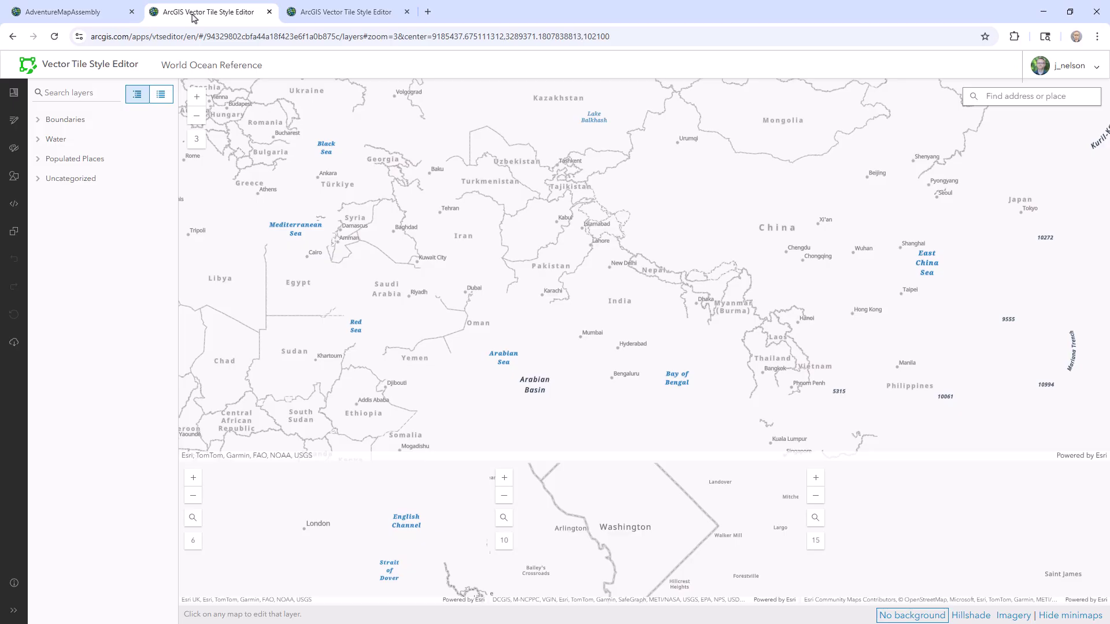
drag(161, 65, 260, 69)
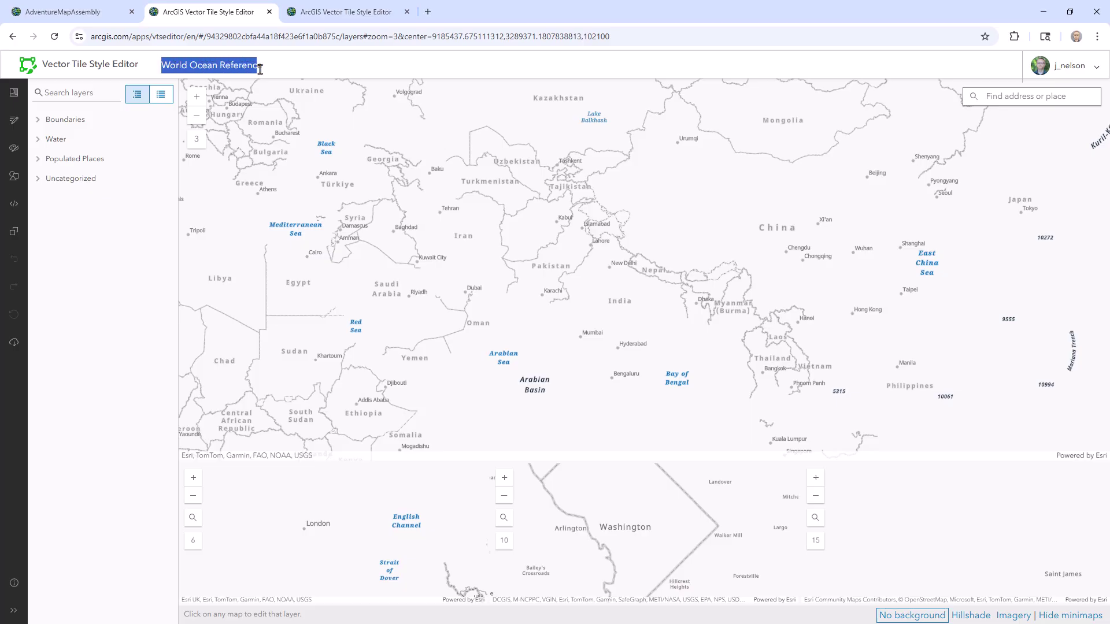
click(271, 71)
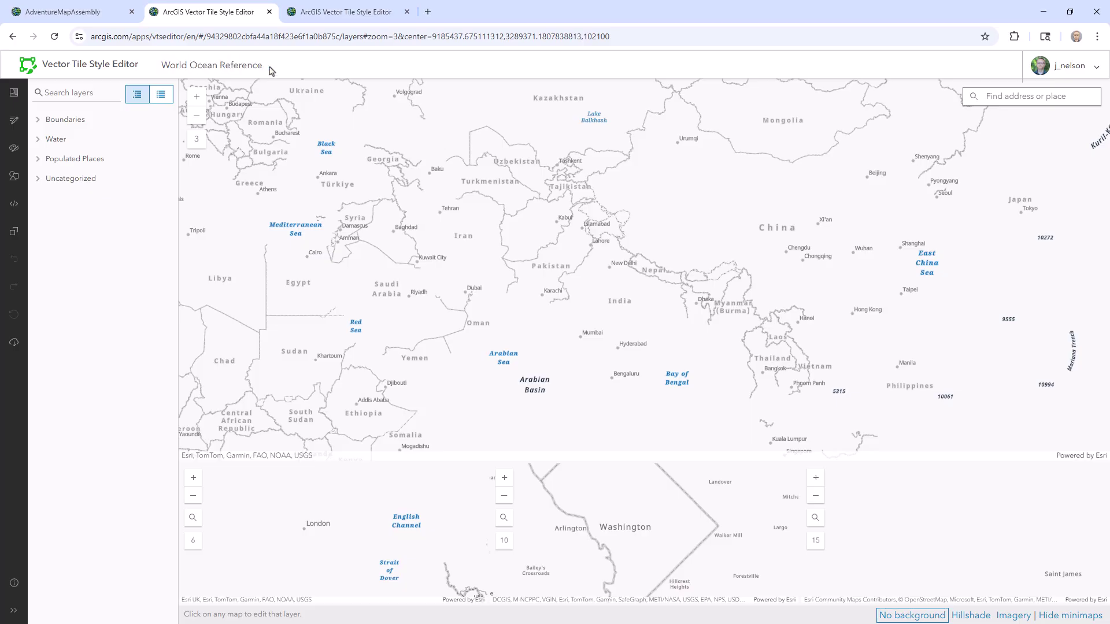
In Adventure Reference, inspect the Mega City large scale/x large labels' 356° rotation.
click(341, 14)
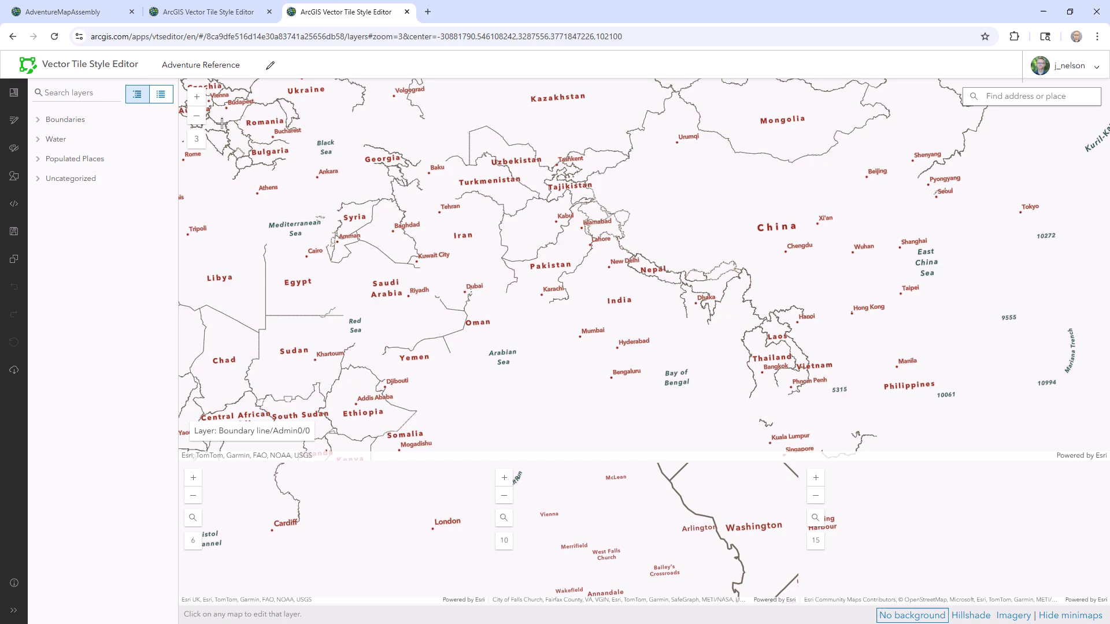
click(37, 165)
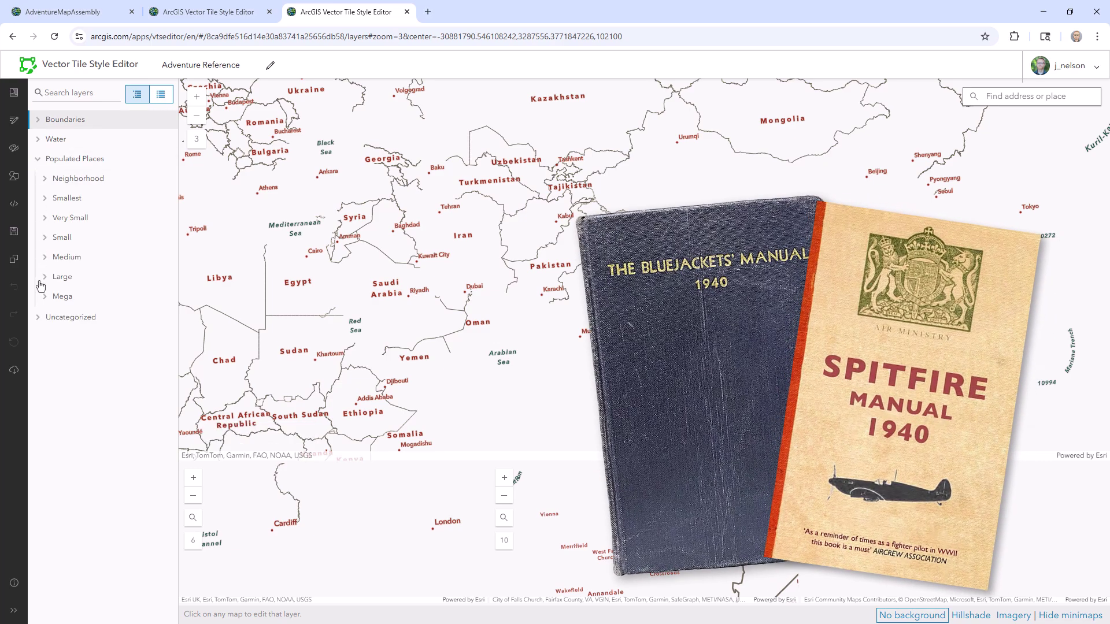
click(46, 298)
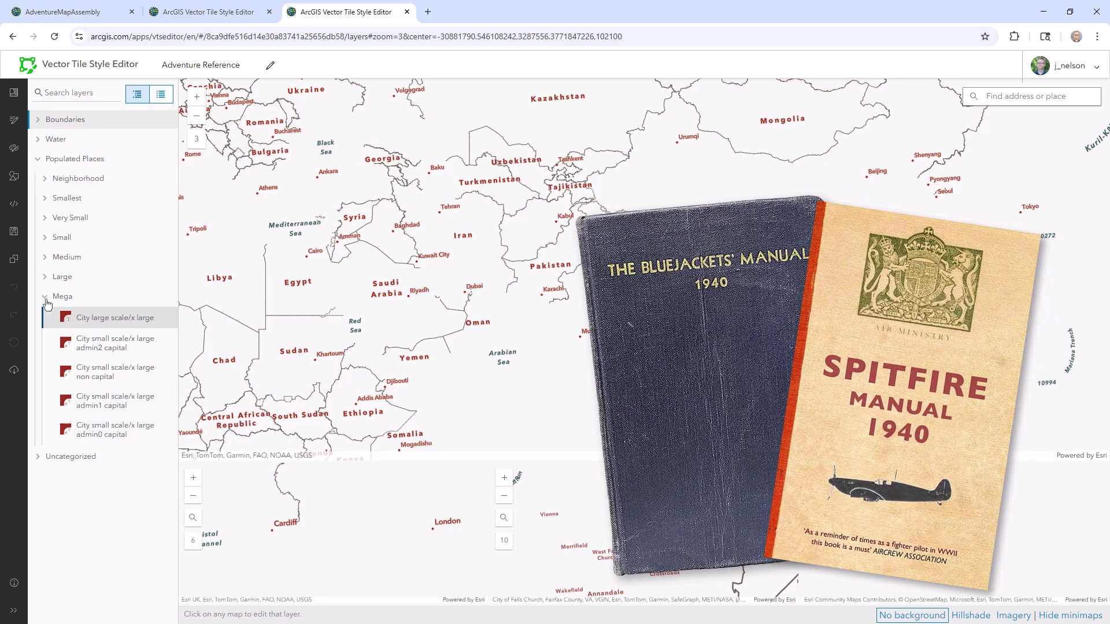
click(90, 318)
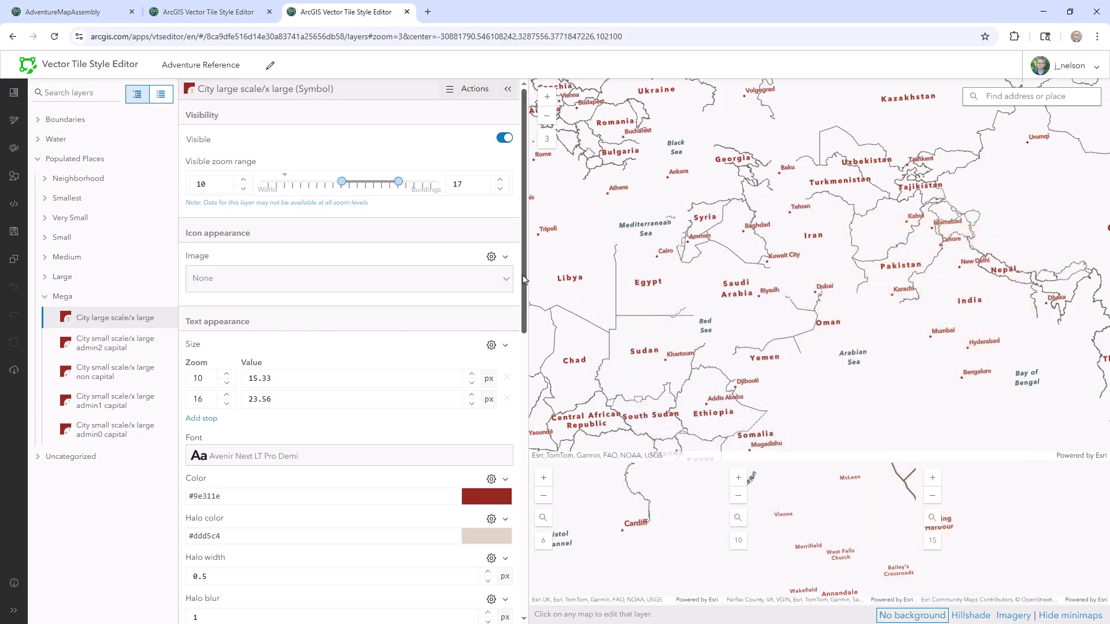
drag(523, 283, 527, 570)
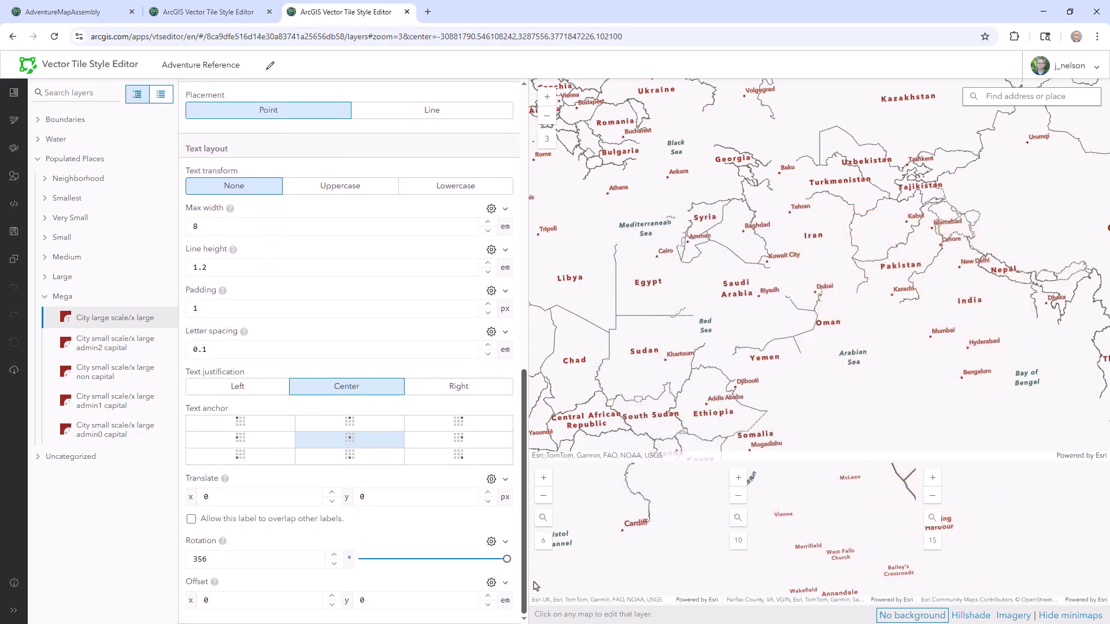
double_click(214, 559)
click(156, 566)
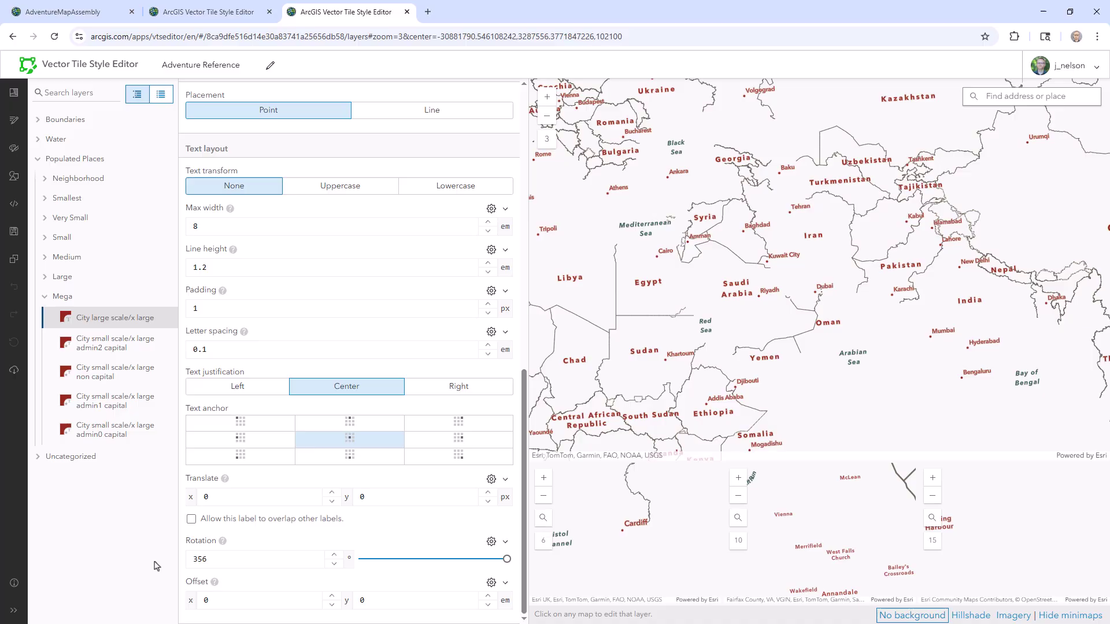
Review the Adventure Reference title, then return to the AdventureMapAssembly map.
click(165, 65)
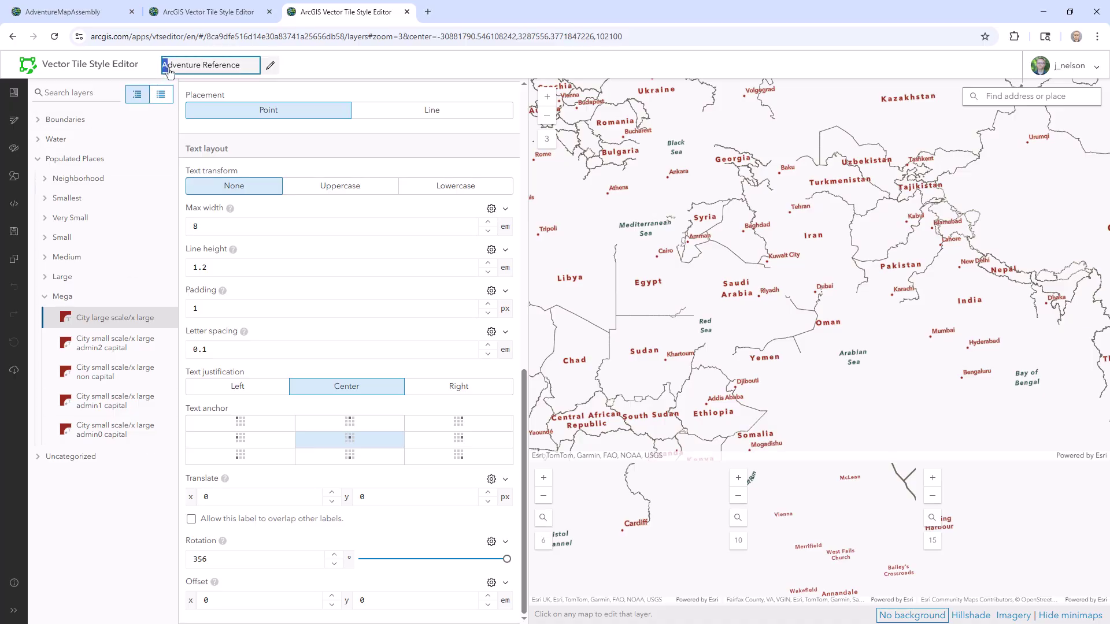
drag(165, 65, 239, 70)
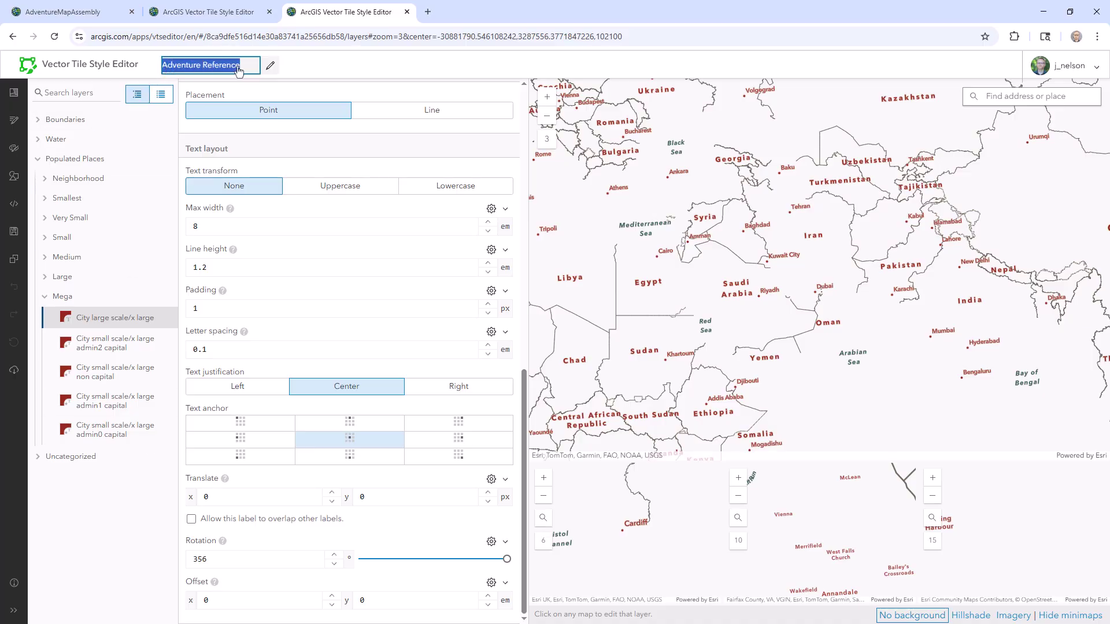
click(79, 21)
Add the Adventure Reference layer from ArcGIS Online at about 10% transparency, shown fullscreen.
click(123, 527)
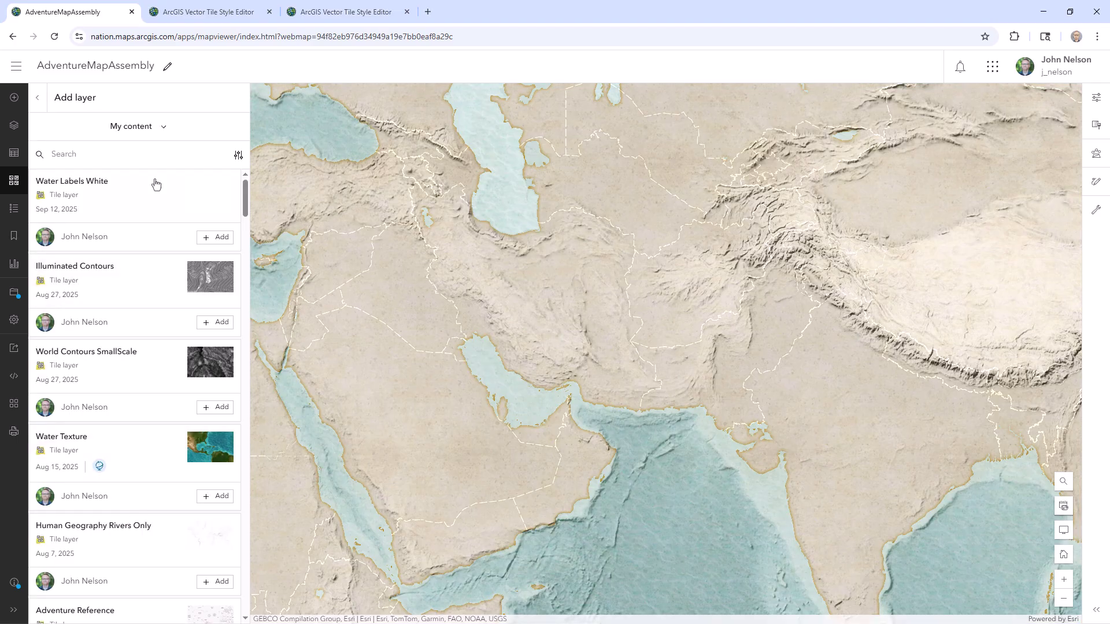
click(153, 128)
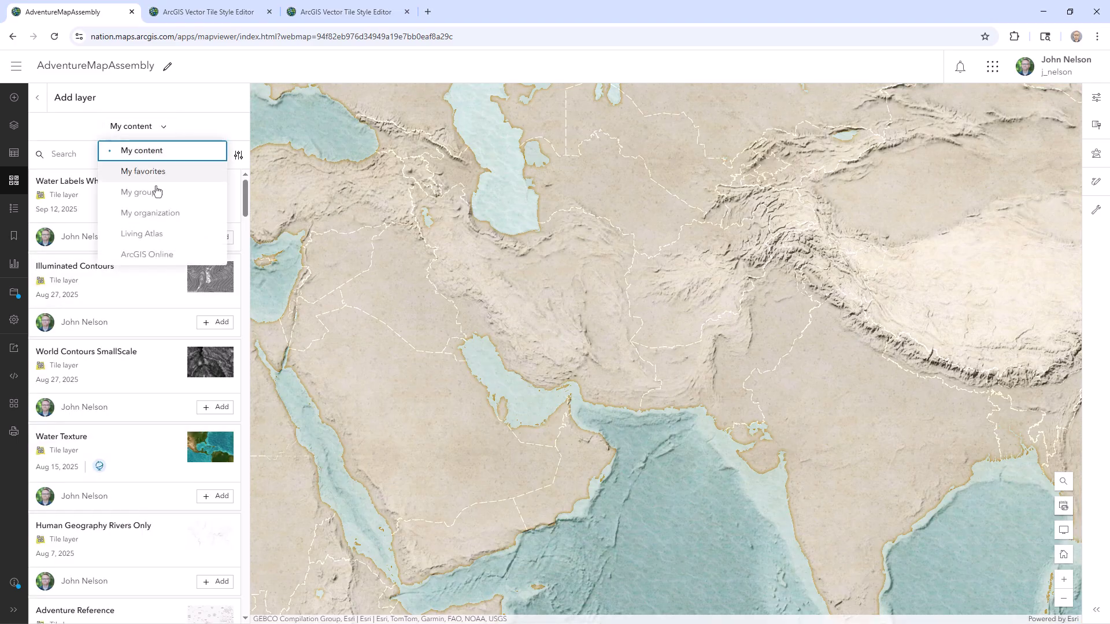
click(139, 254)
click(181, 158)
text(advent)
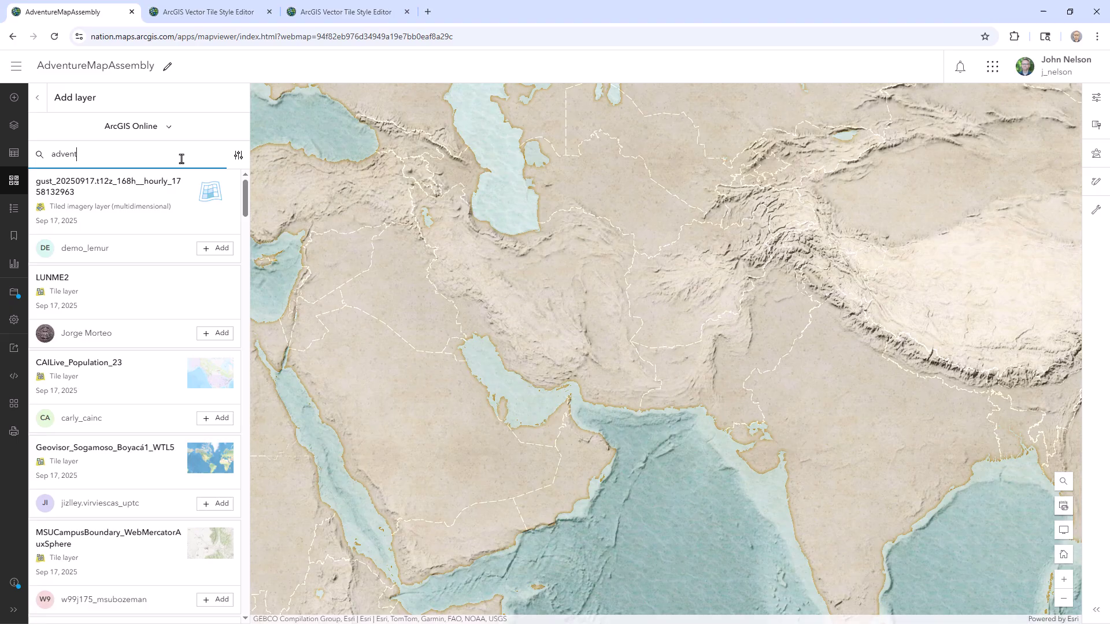
text(ure reference)
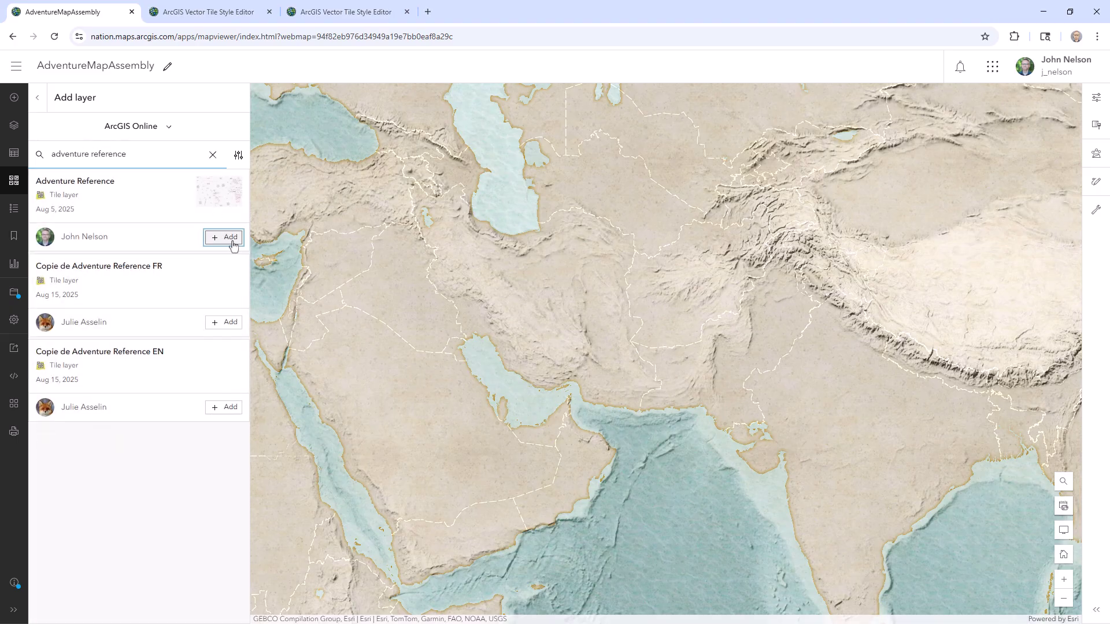
click(227, 237)
drag(885, 327, 902, 327)
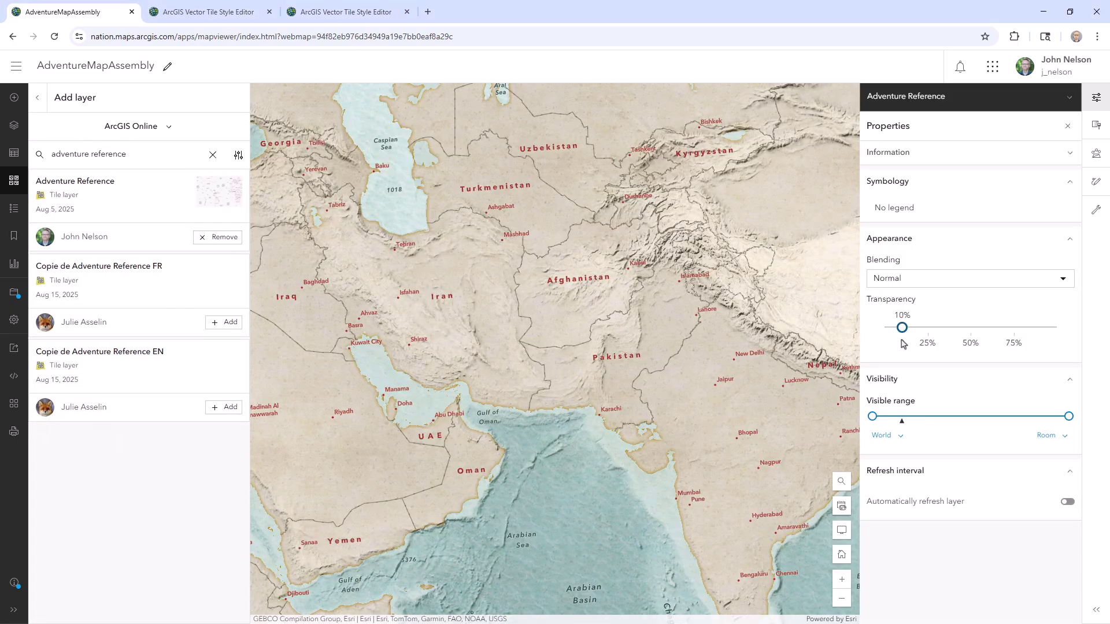
click(842, 530)
Pan and zoom the map across India and China.
scroll(687, 371, down, 1)
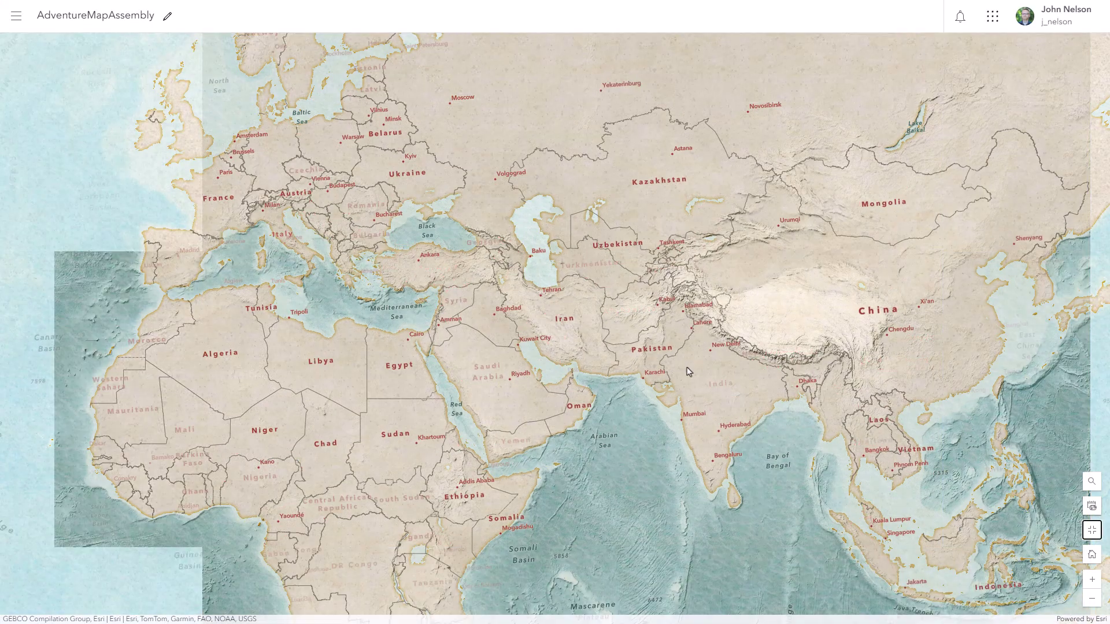
scroll(688, 371, up, 1)
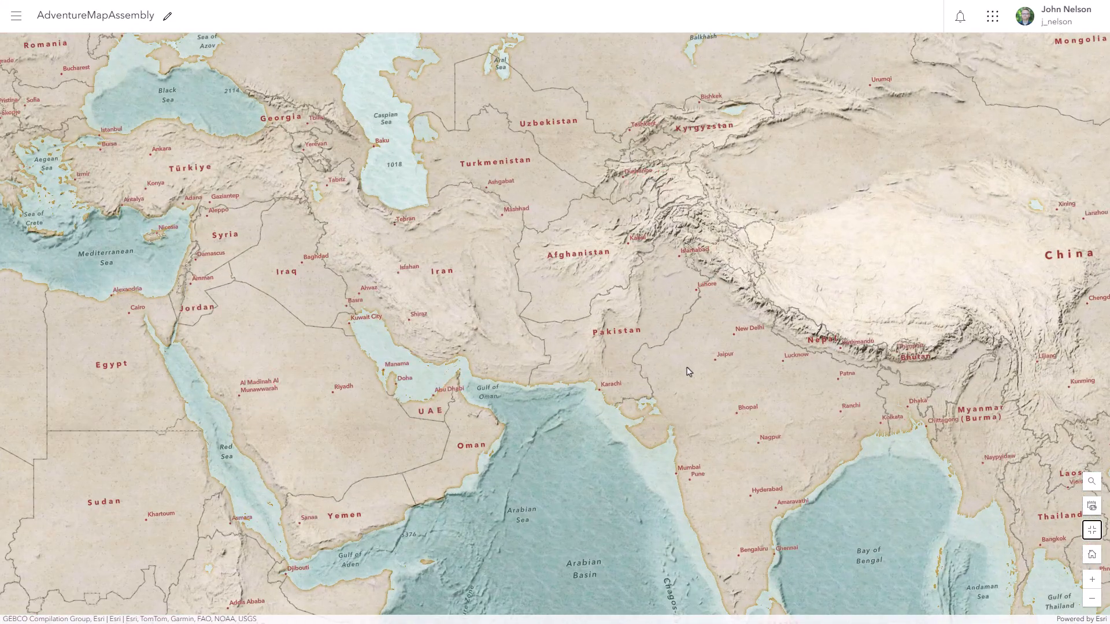
scroll(687, 371, down, 1)
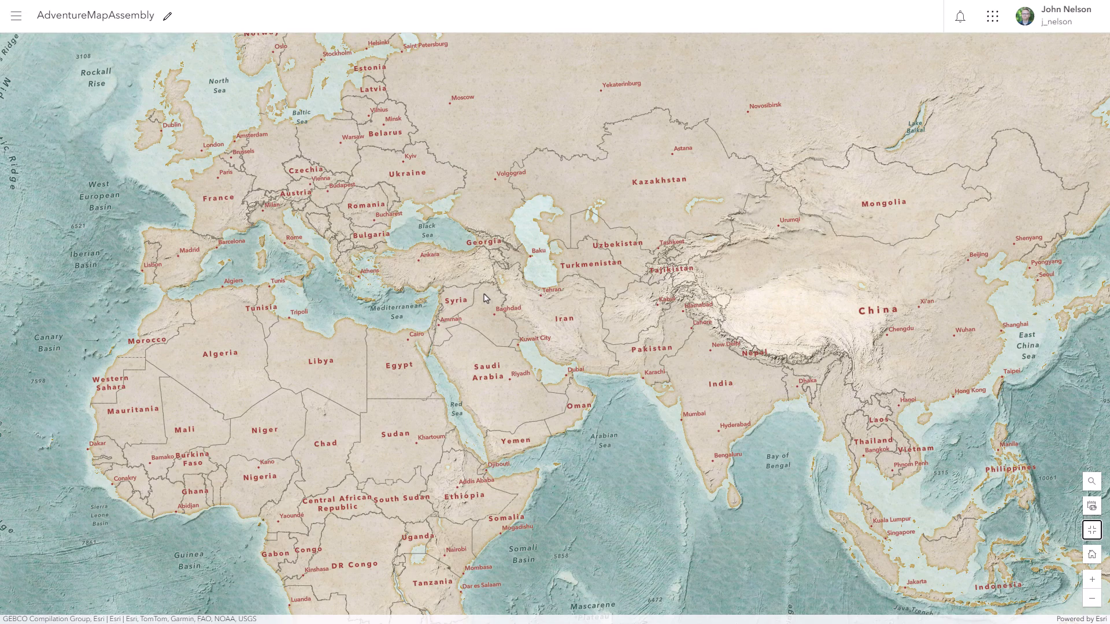
drag(420, 300, 272, 224)
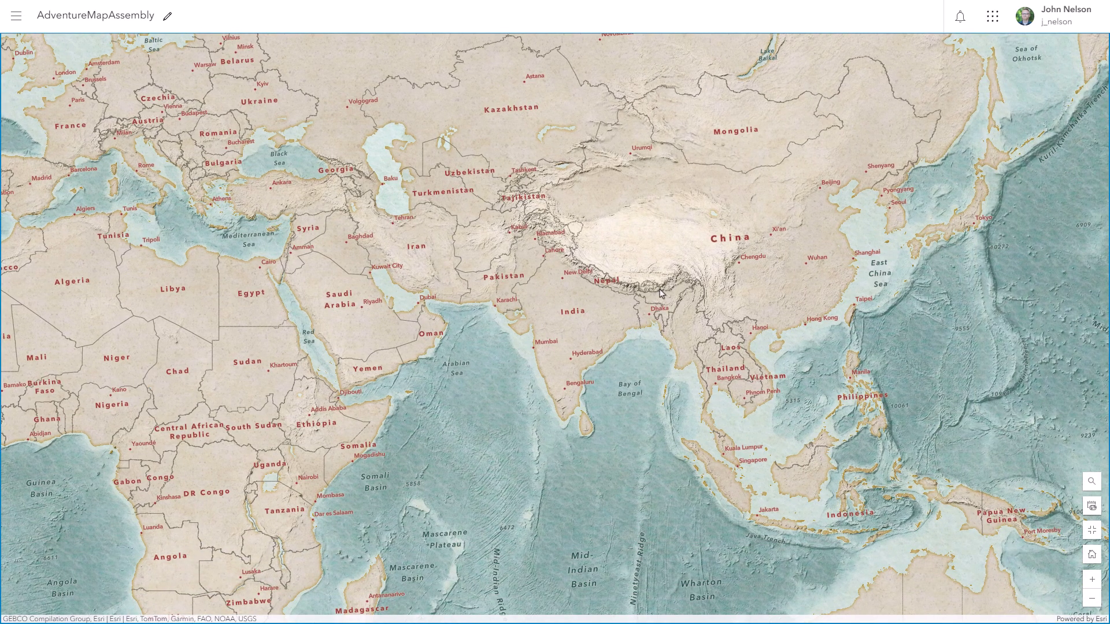
drag(757, 289, 515, 350)
scroll(619, 334, up, 1)
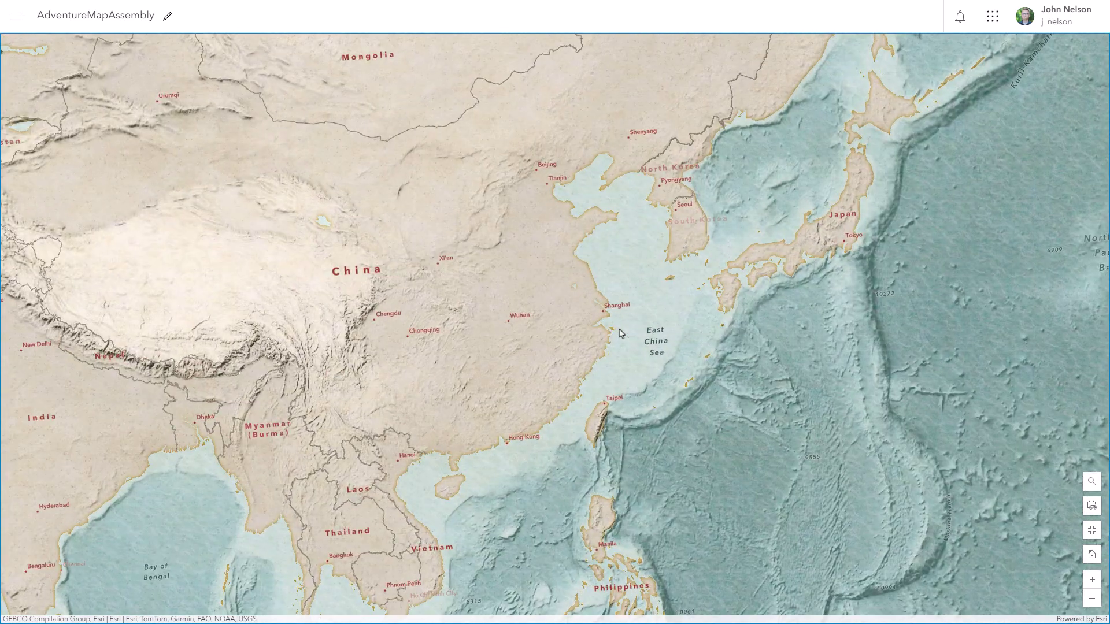
scroll(640, 322, up, 1)
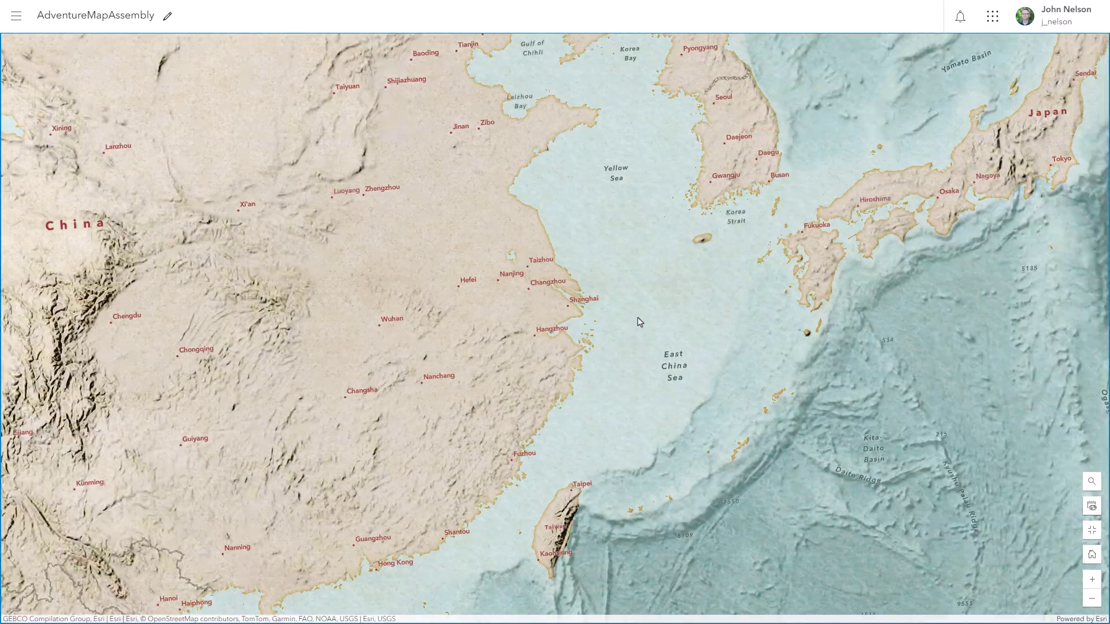
Centre Japan and zoom in to Tokyo Bay to inspect the detailed labels.
drag(857, 233, 529, 367)
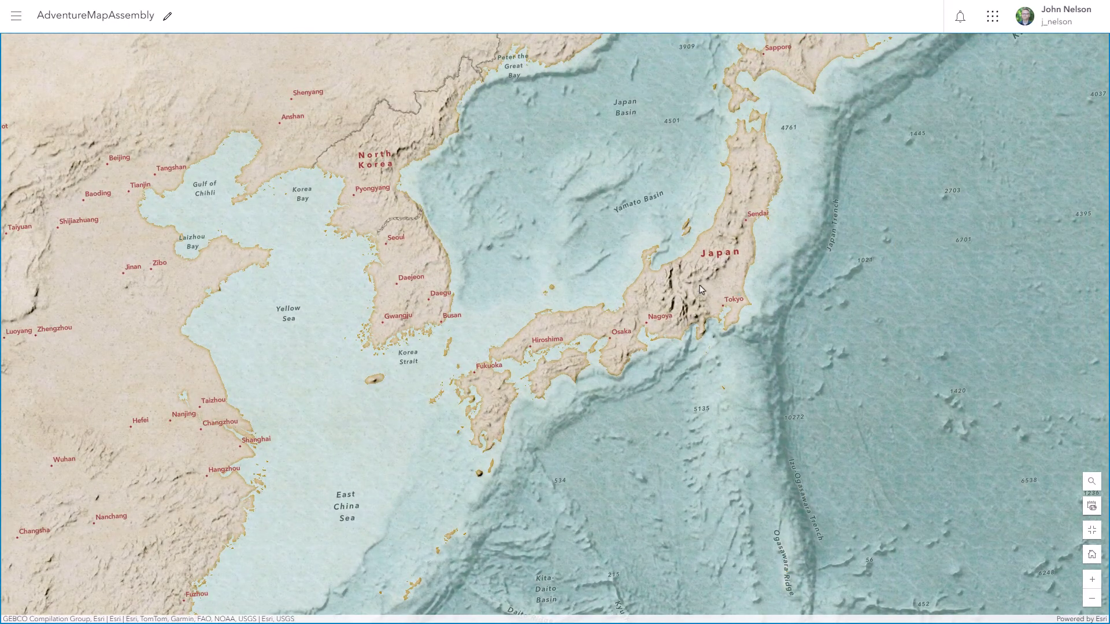
drag(700, 292, 603, 325)
scroll(603, 324, up, 1)
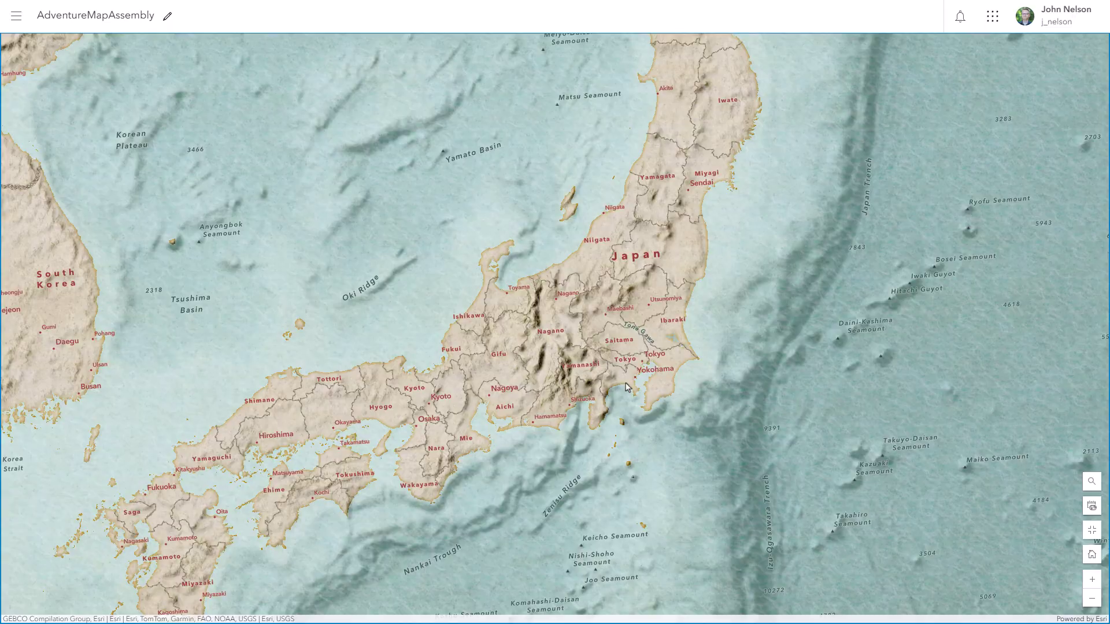
scroll(628, 391, up, 1)
scroll(634, 395, up, 1)
scroll(645, 402, up, 1)
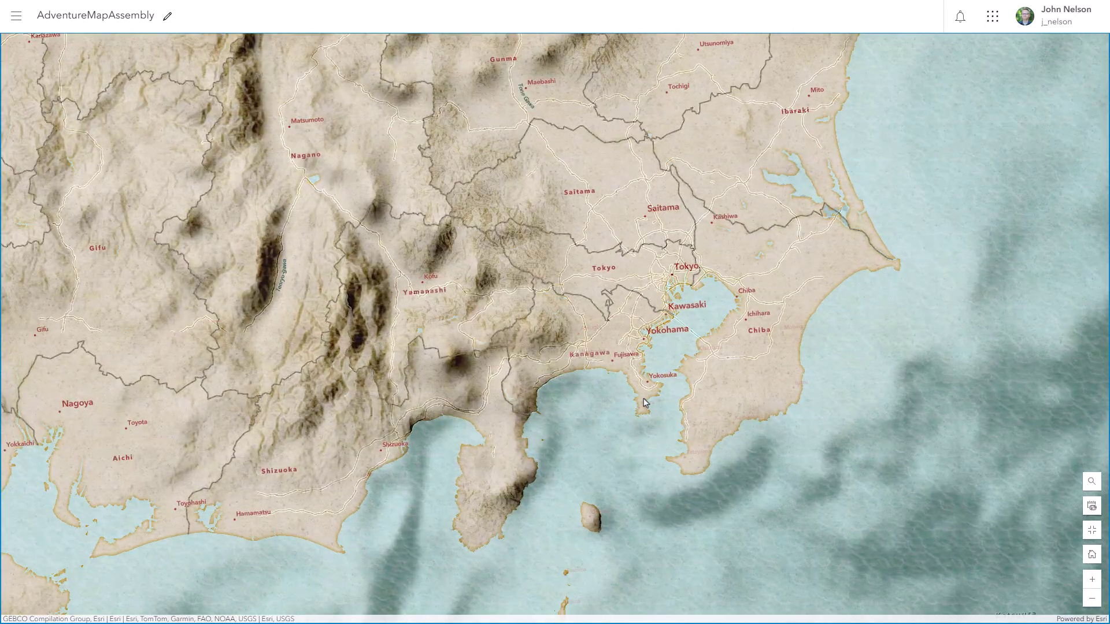
scroll(688, 306, up, 1)
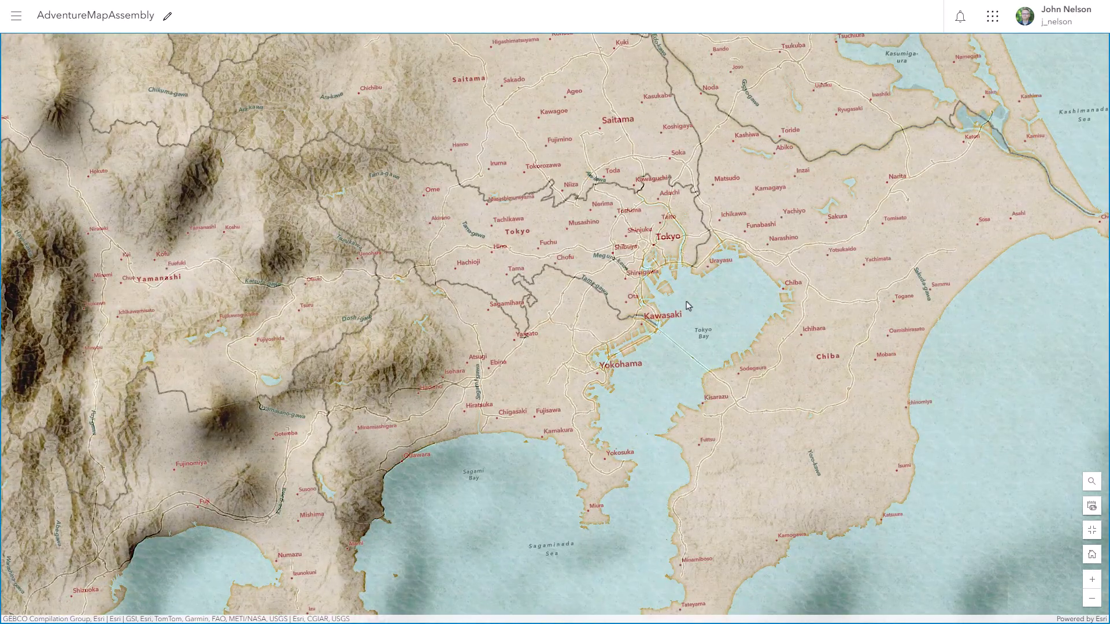
scroll(640, 252, up, 1)
scroll(681, 299, up, 1)
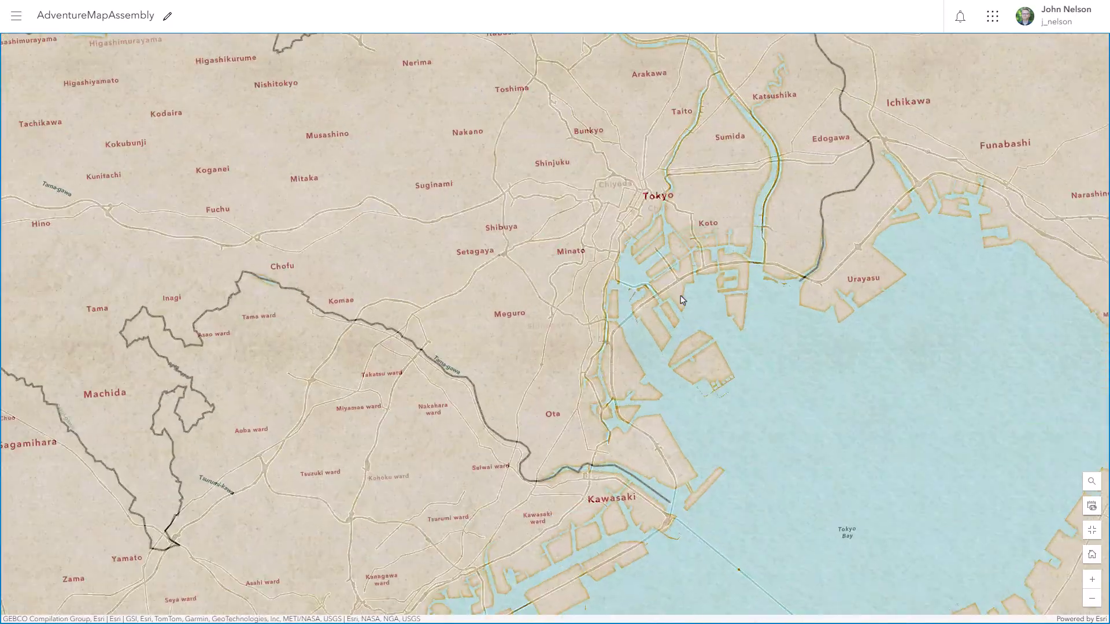